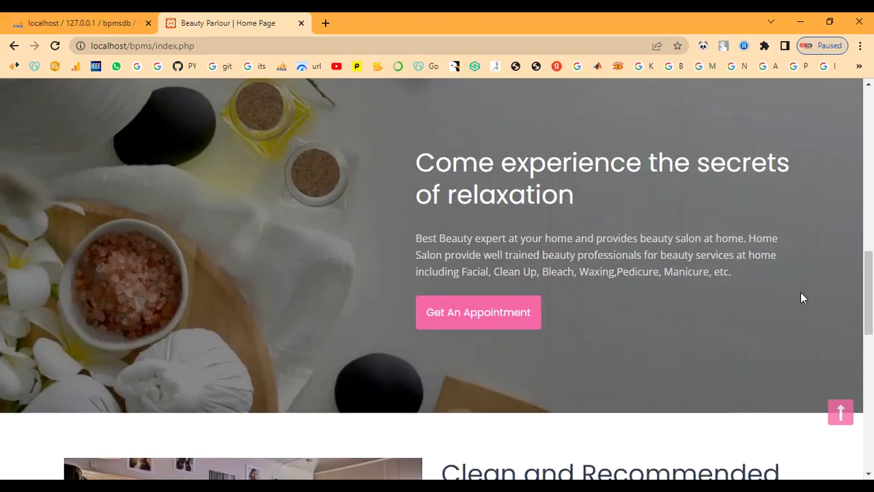
scroll(802, 298, up, 10)
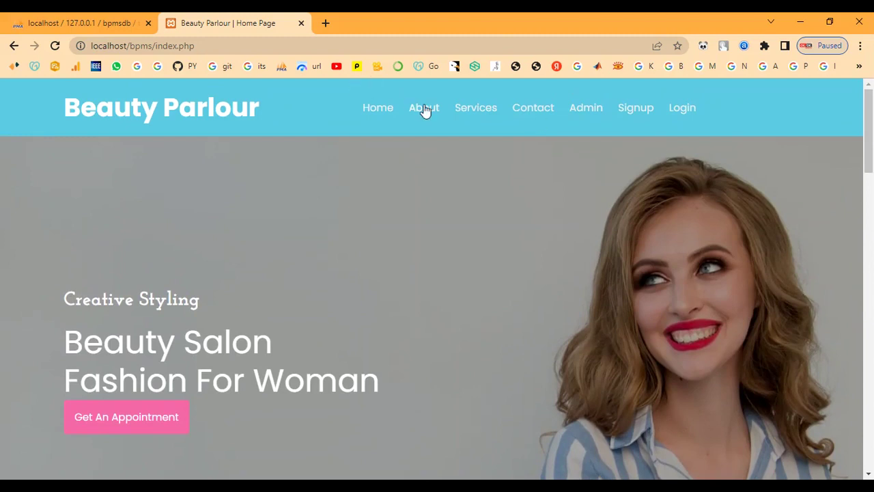
Return to the top of the home page and go to the About Us page.
click(424, 108)
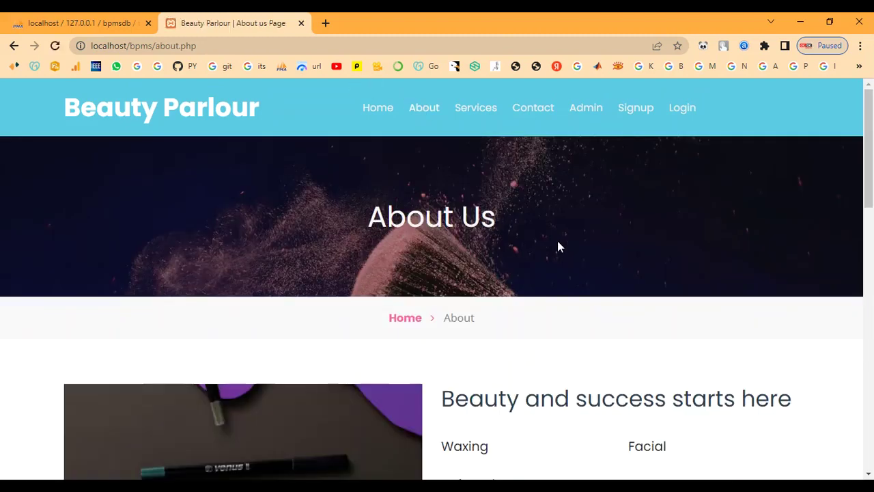
Scroll through the About Us page, then go to the Our Service page.
scroll(558, 246, down, 4)
scroll(557, 247, down, 5)
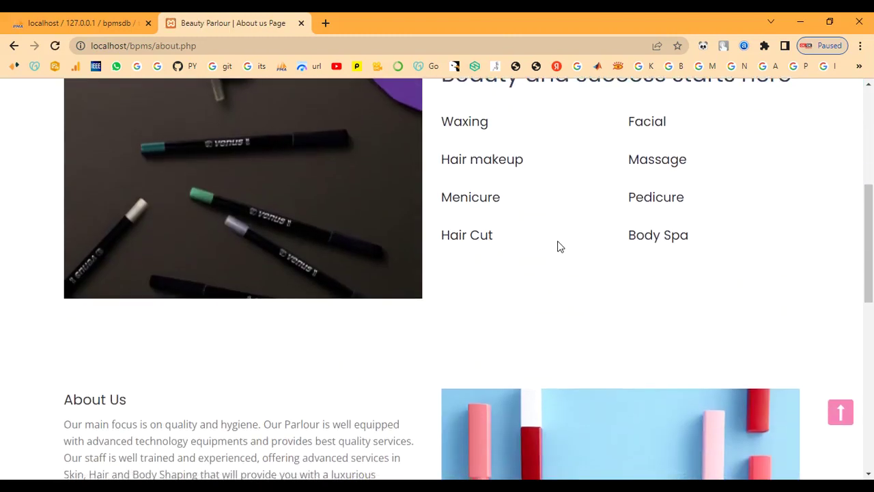
scroll(558, 247, down, 4)
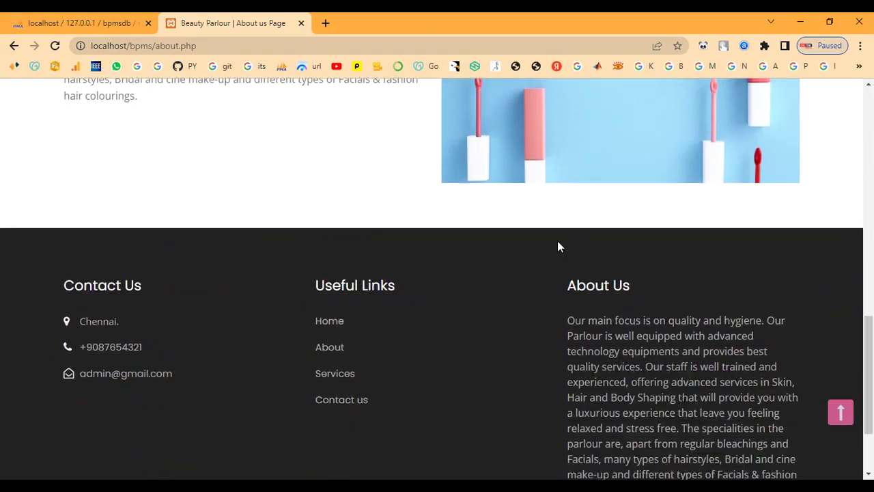
scroll(558, 246, up, 14)
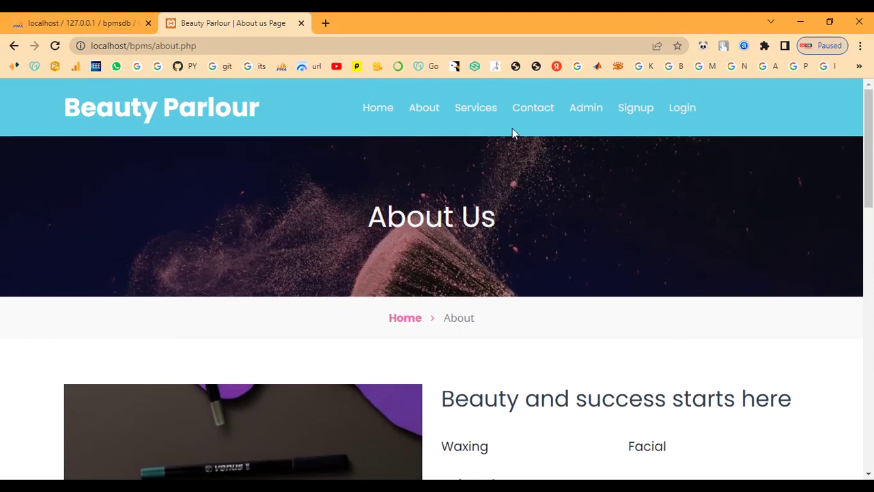
click(484, 111)
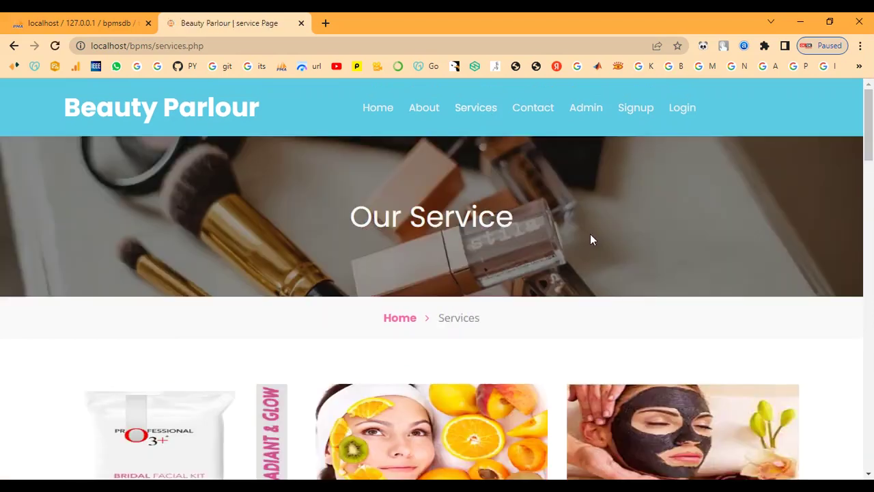
Review all the service cards and their costs, then go to Contact Us.
scroll(592, 238, down, 3)
scroll(590, 233, down, 4)
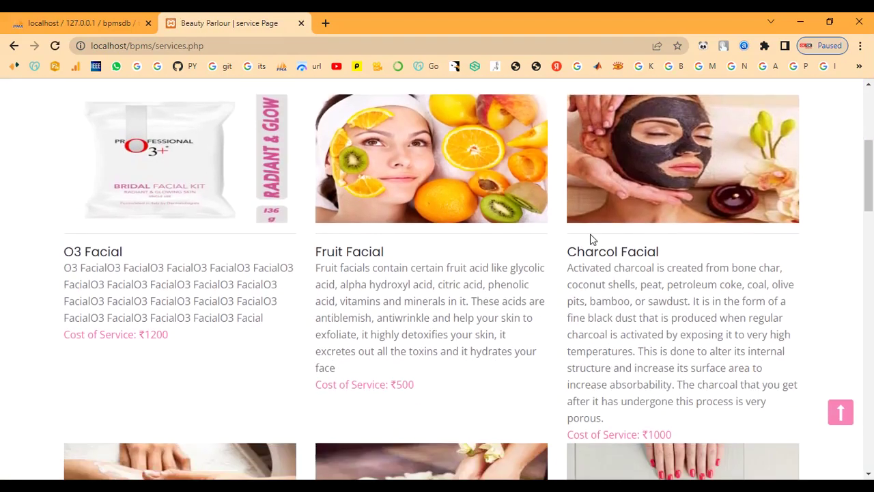
scroll(591, 239, down, 4)
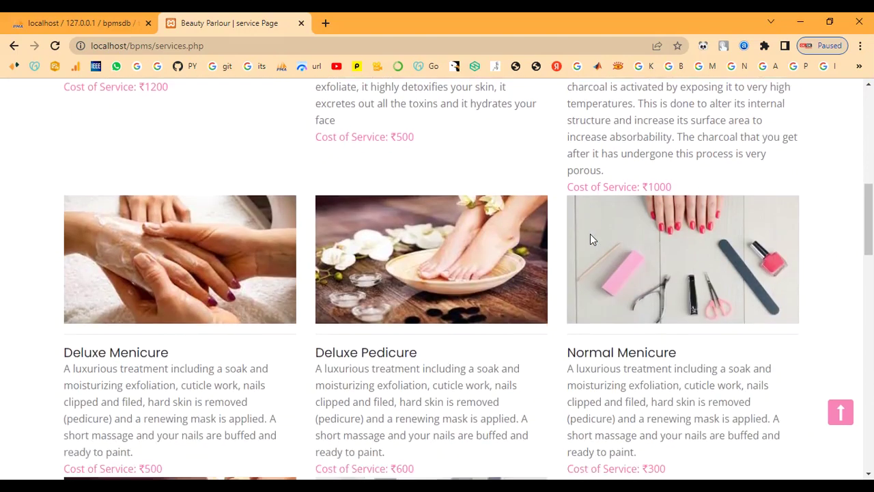
scroll(591, 238, down, 6)
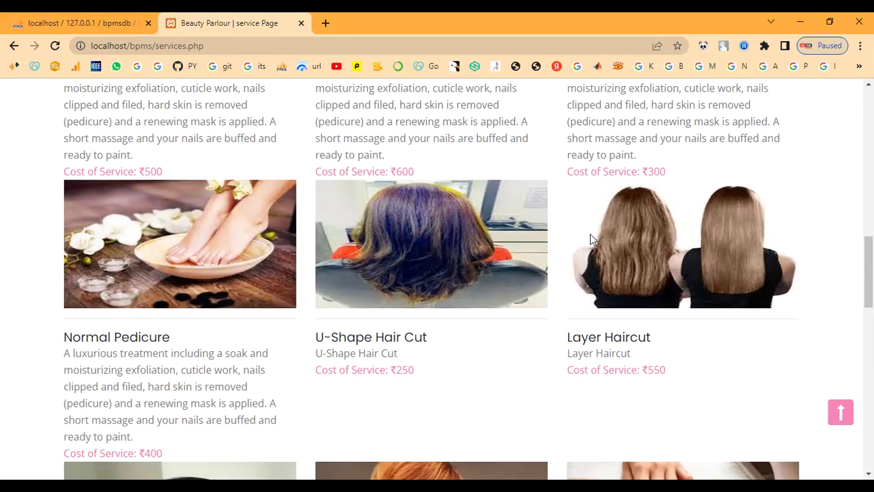
scroll(592, 239, down, 6)
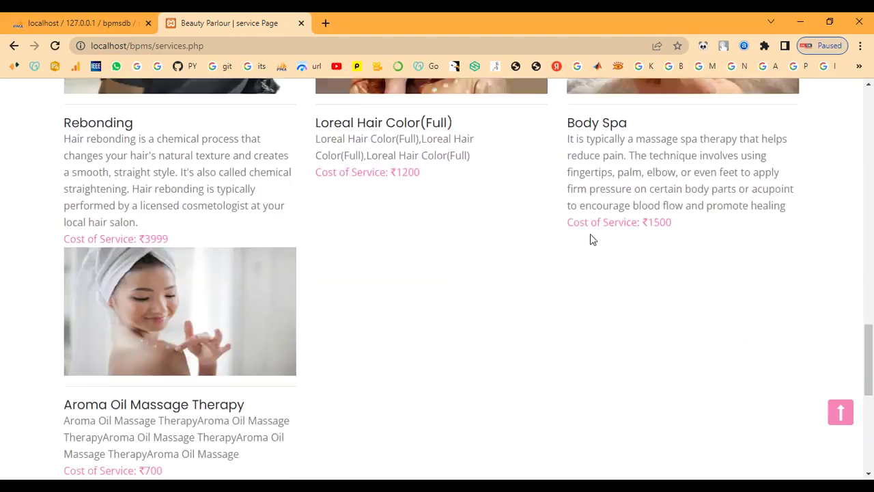
scroll(592, 239, up, 2)
scroll(592, 239, up, 12)
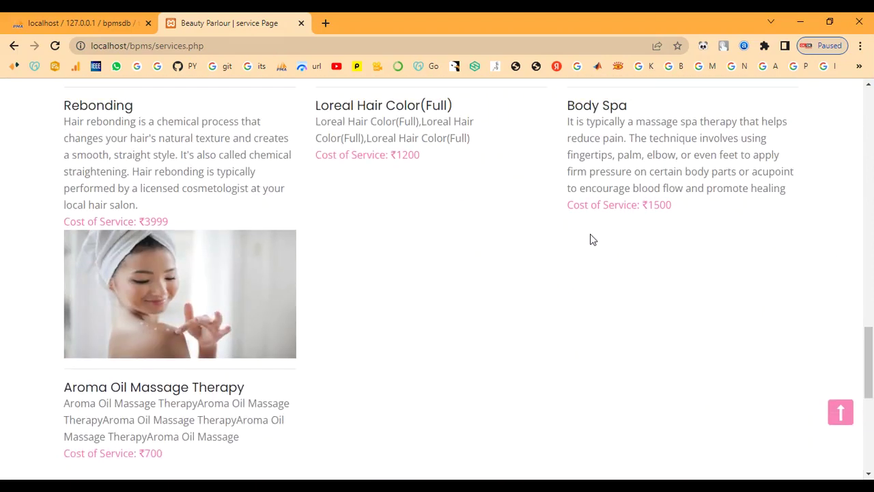
scroll(590, 234, up, 9)
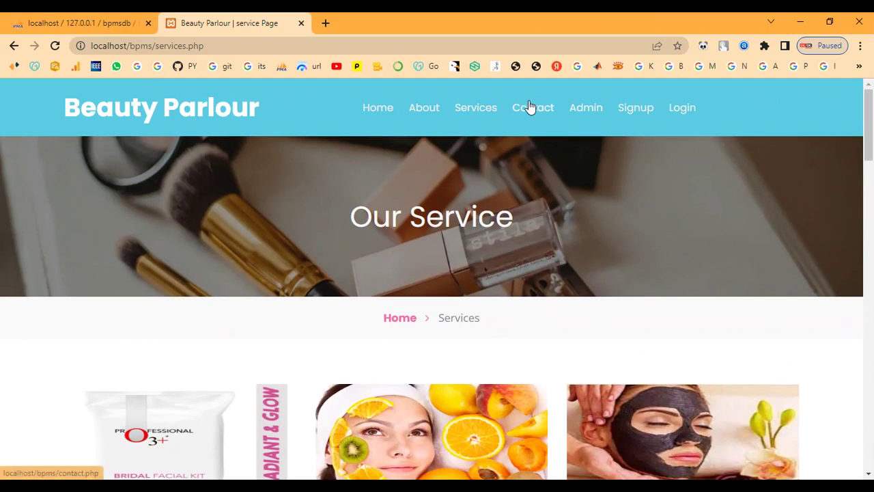
click(531, 107)
Review the Contact Us page and footer, then go to the admin sign-in page.
scroll(543, 225, down, 1)
scroll(546, 267, down, 2)
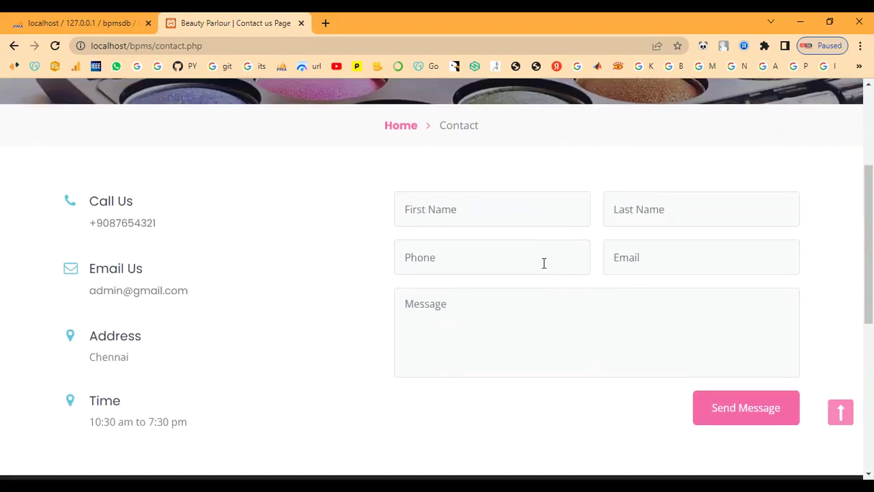
scroll(543, 263, down, 5)
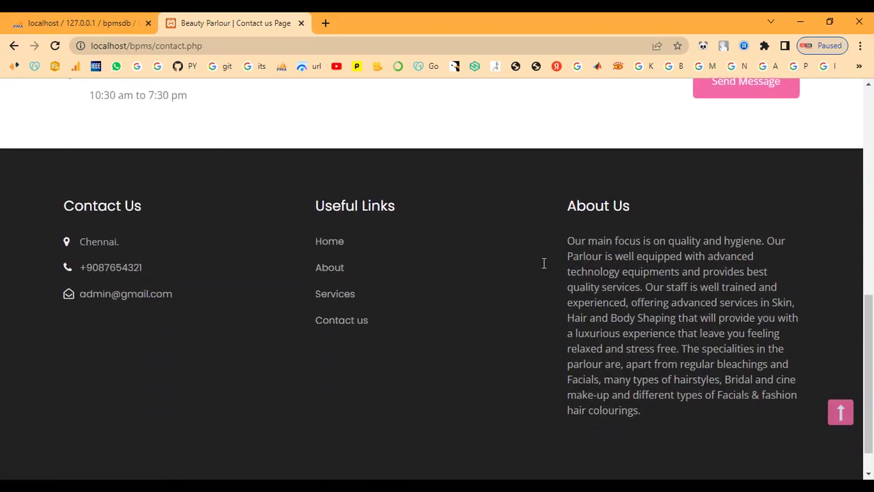
scroll(543, 263, up, 8)
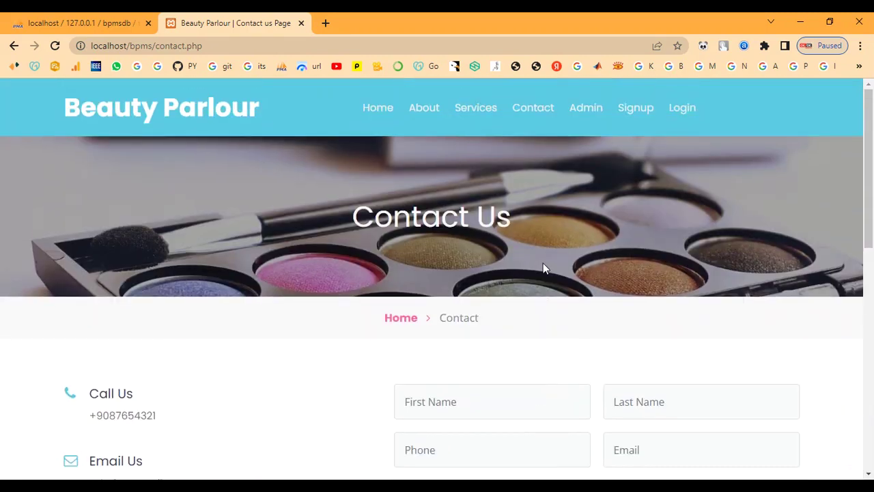
click(587, 109)
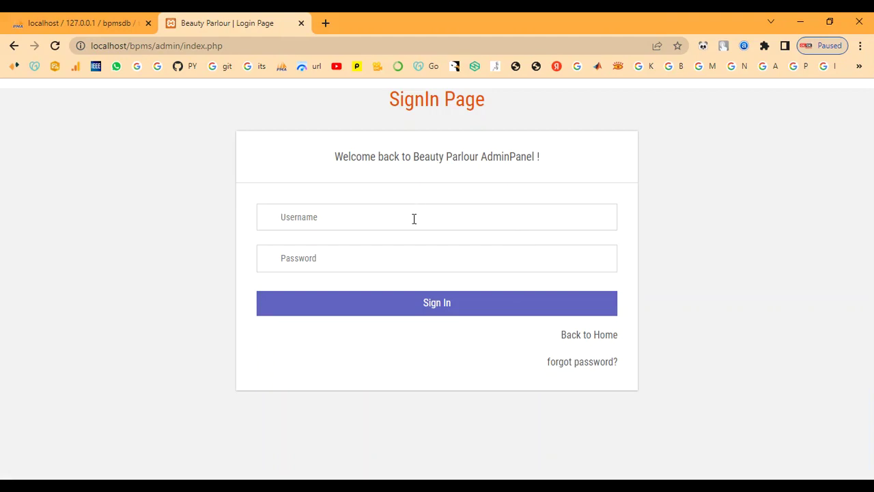
Sign in to the admin panel and decline saving the password in the browser.
text(aT)
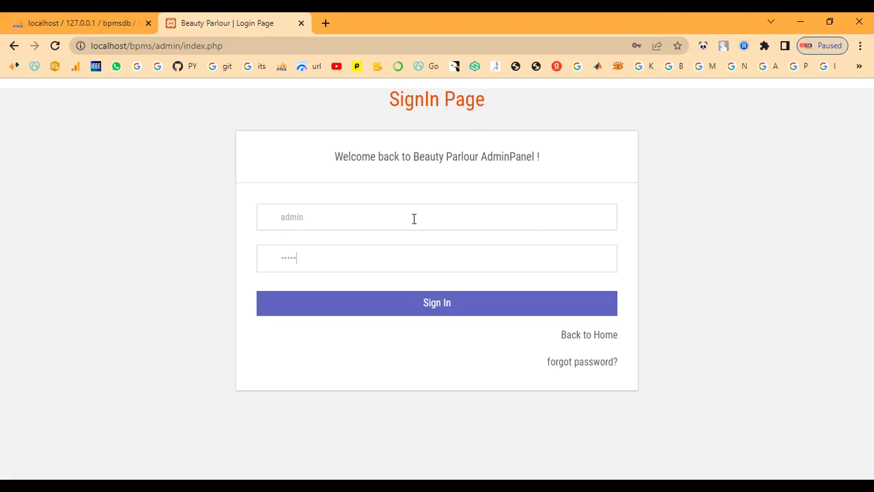
click(386, 301)
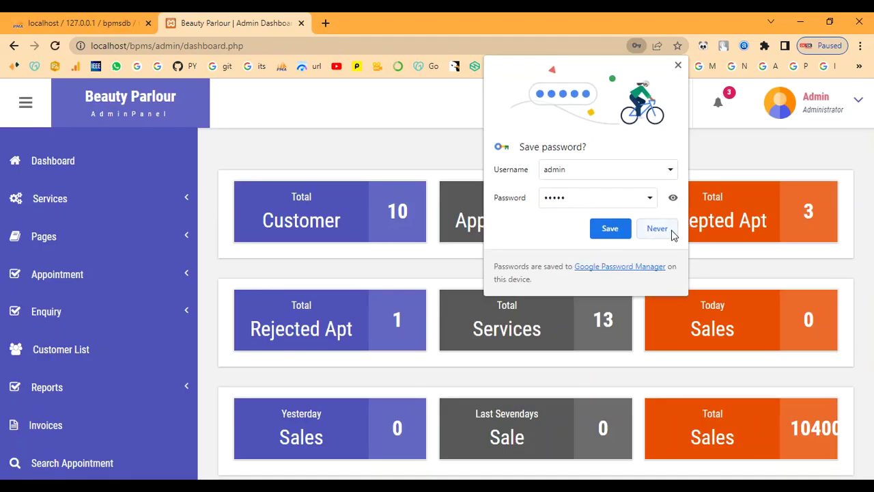
click(672, 231)
Review the 13 managed services, then return to the empty Add Services form's Service Name field.
click(76, 204)
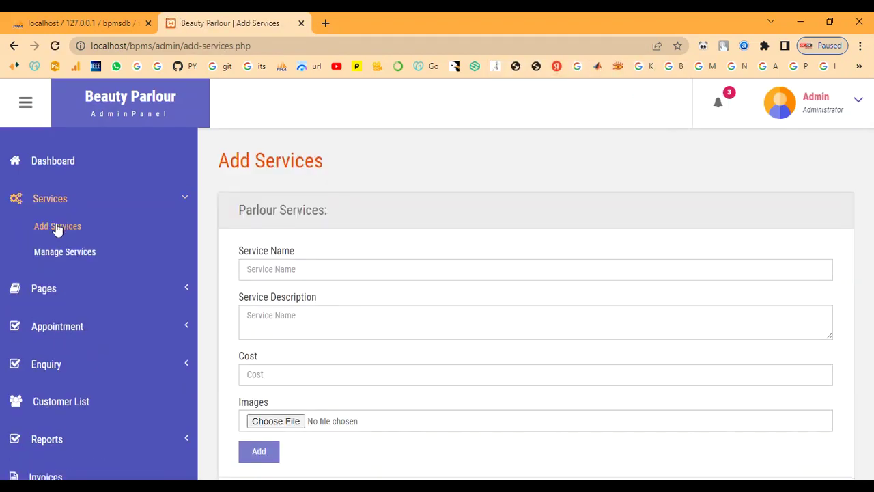
click(65, 251)
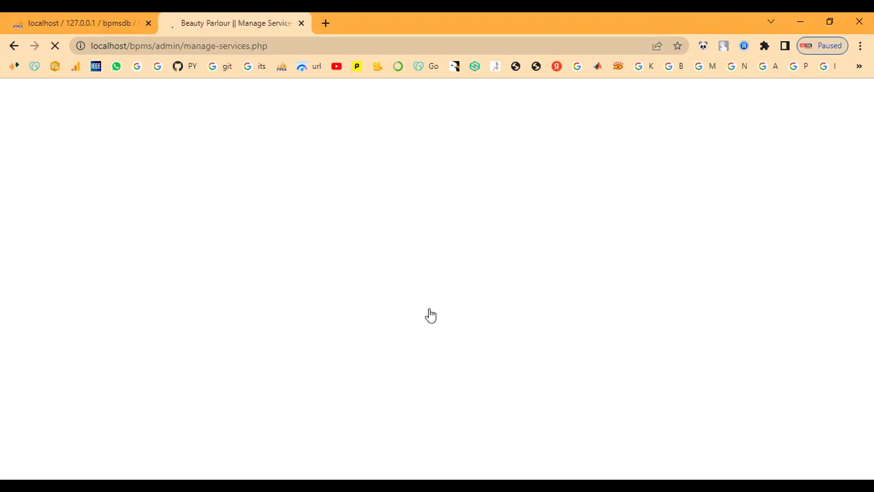
scroll(429, 313, down, 1)
scroll(429, 313, down, 5)
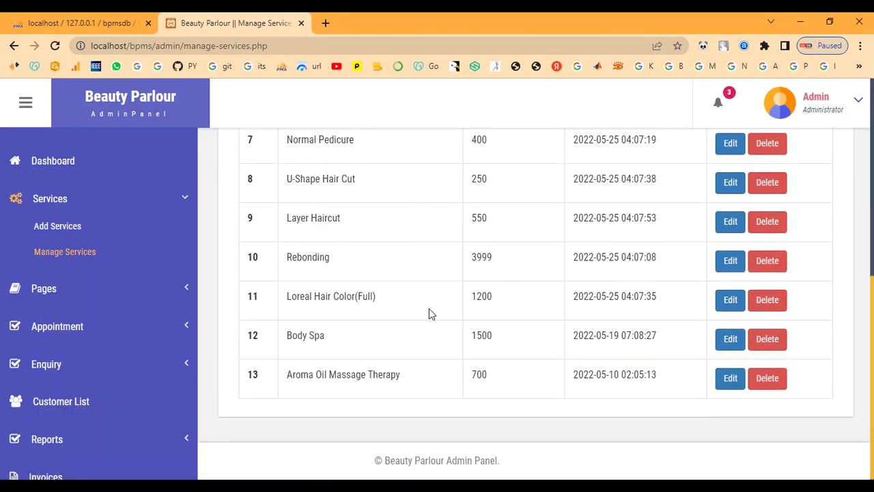
scroll(428, 314, up, 6)
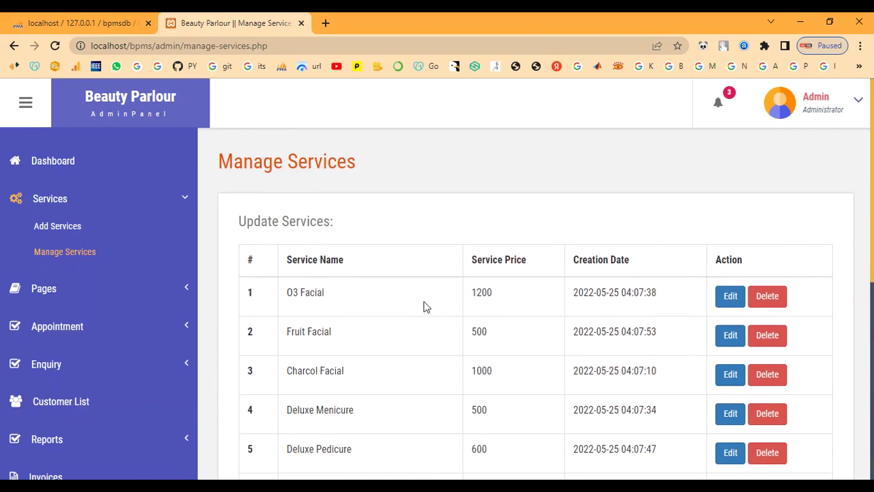
click(80, 226)
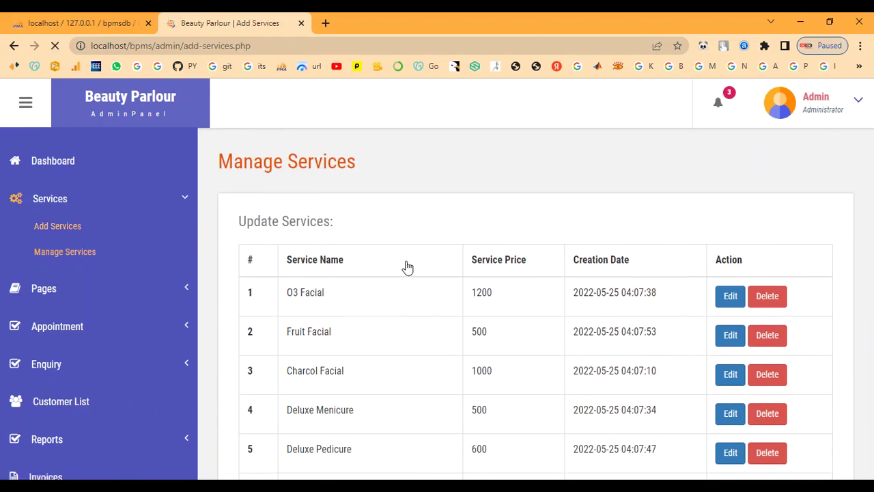
click(405, 261)
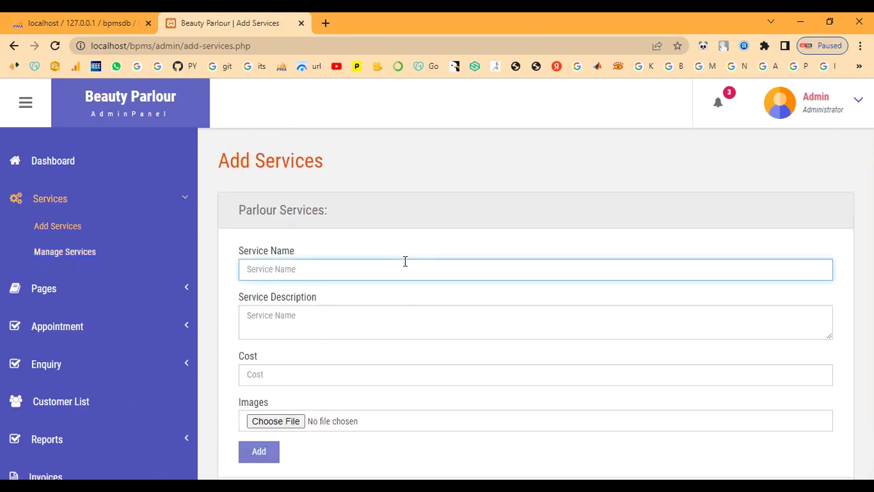
Enter service name Bridal Makeup, paste its description and set its cost to 7000.
text(Bridal Makeup)
key(Tab)
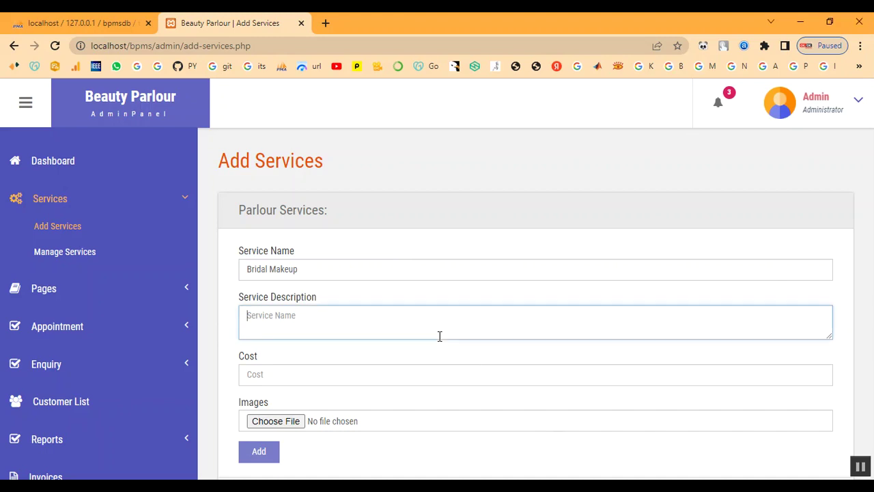
text(This type of bridal makeup gives a smooth, second-skin finish which tends to feel light on the skin. It's lightweight and long-lasting which means it stays put for more than 4 to 5 hours. If you are a newbie or a seasoned pro, you might need a few tools and techniques to set it right on your skin)
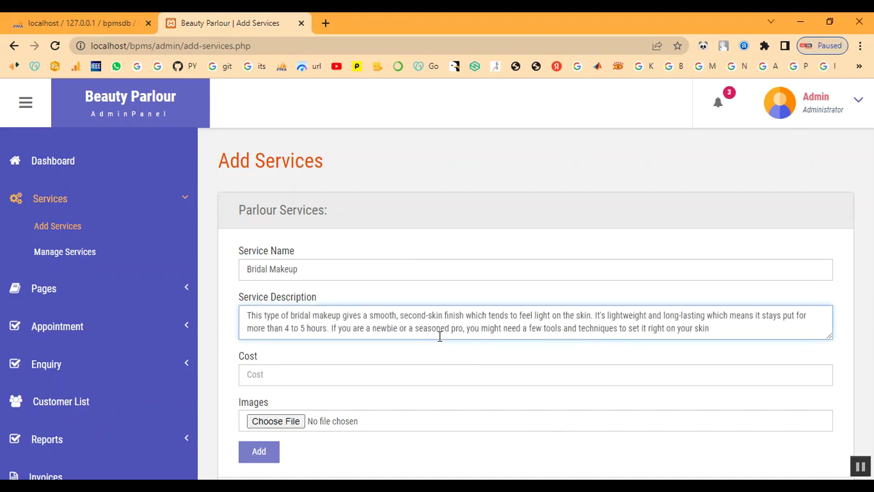
click(416, 374)
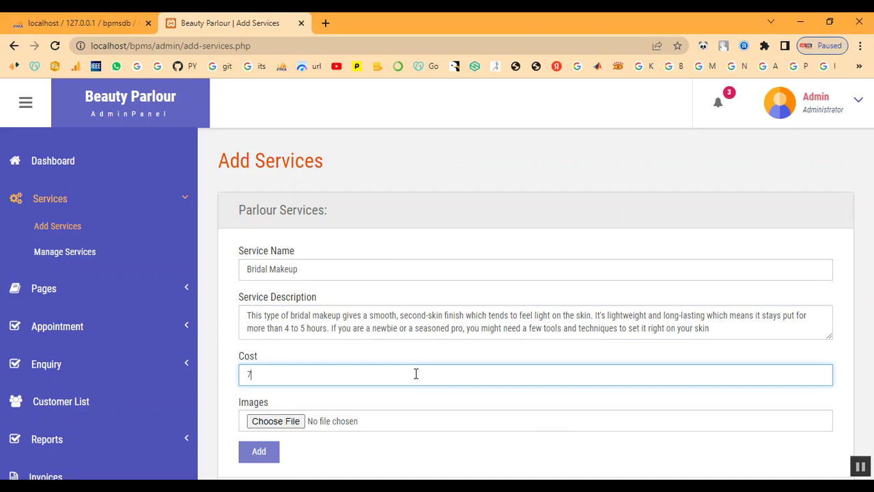
Attach Bridal-Makeup-Ideas.jpg from the admin images folder and submit the service.
click(294, 424)
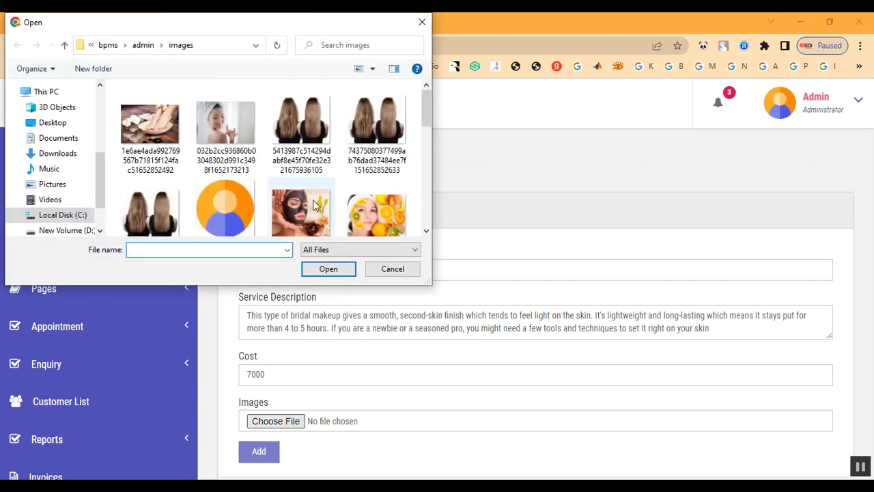
click(144, 46)
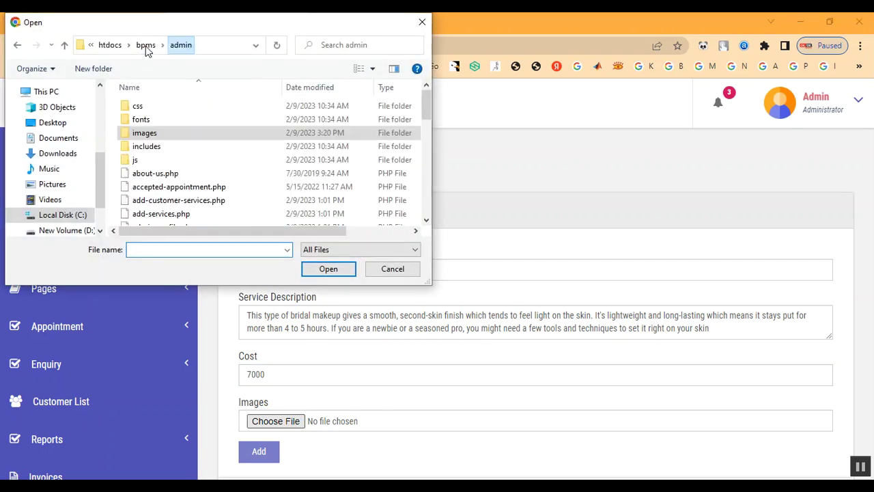
double_click(150, 134)
scroll(247, 200, down, 1)
scroll(249, 200, down, 5)
scroll(249, 201, up, 1)
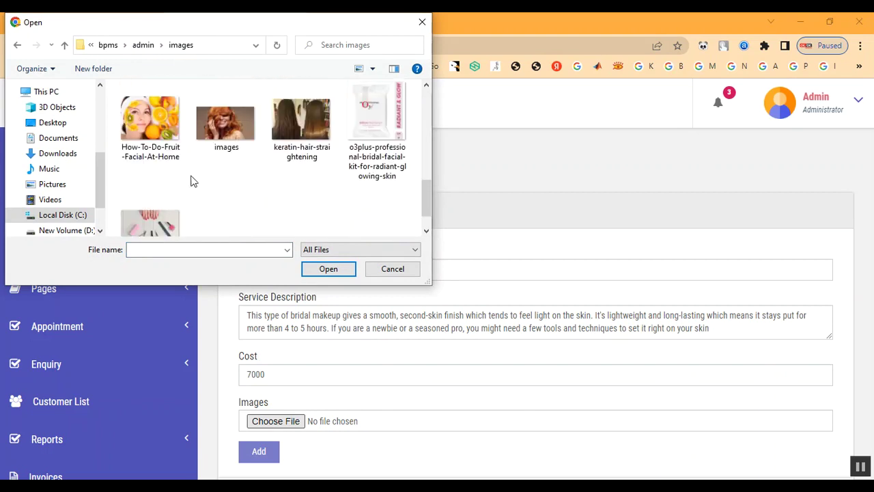
scroll(226, 185, up, 2)
scroll(266, 198, up, 2)
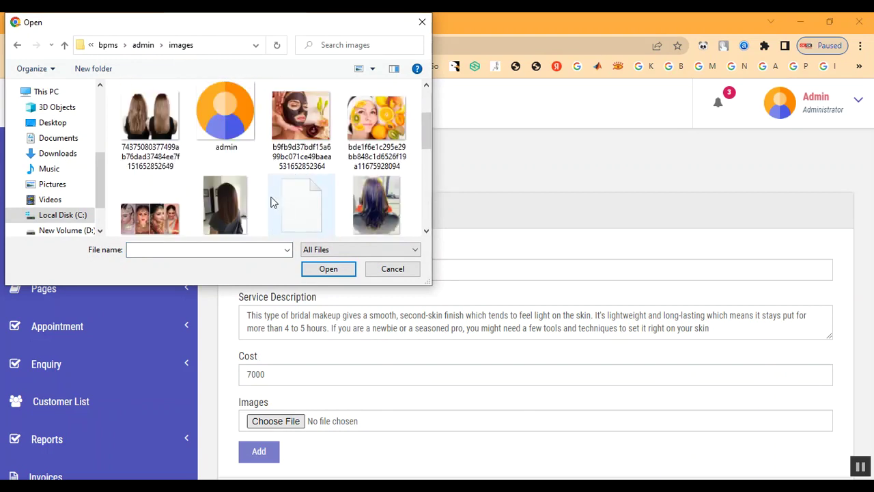
double_click(162, 202)
scroll(437, 341, down, 1)
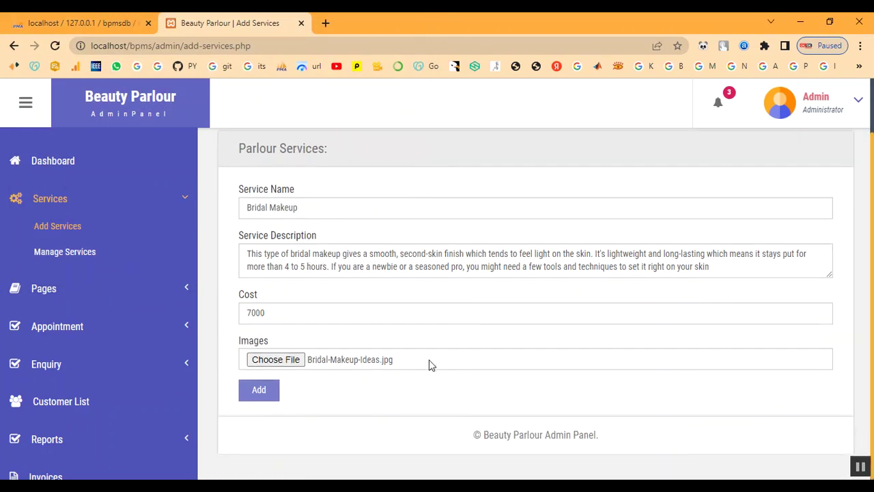
click(272, 396)
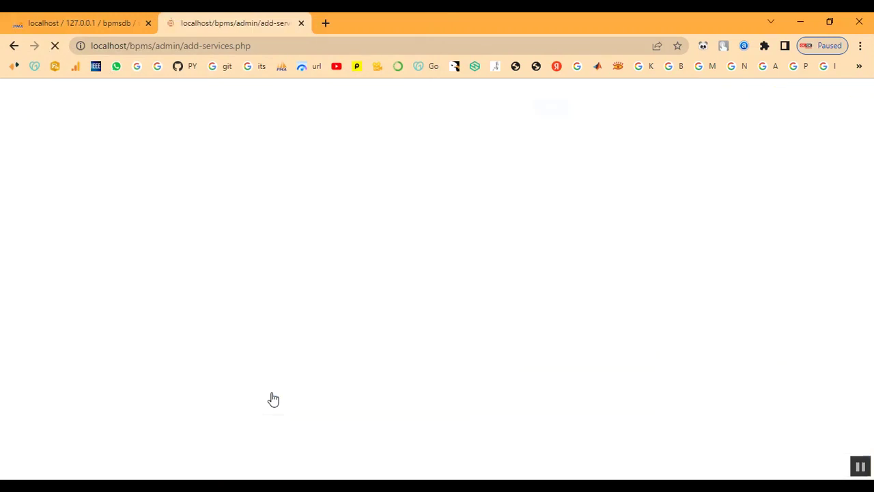
Dismiss the error, then enter Keratin Treatment with a pasted description and cost 2000.
click(554, 127)
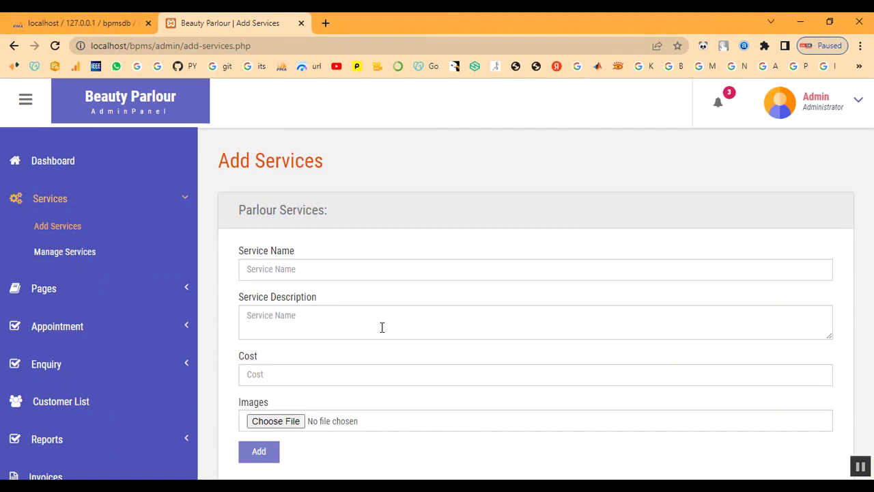
click(319, 266)
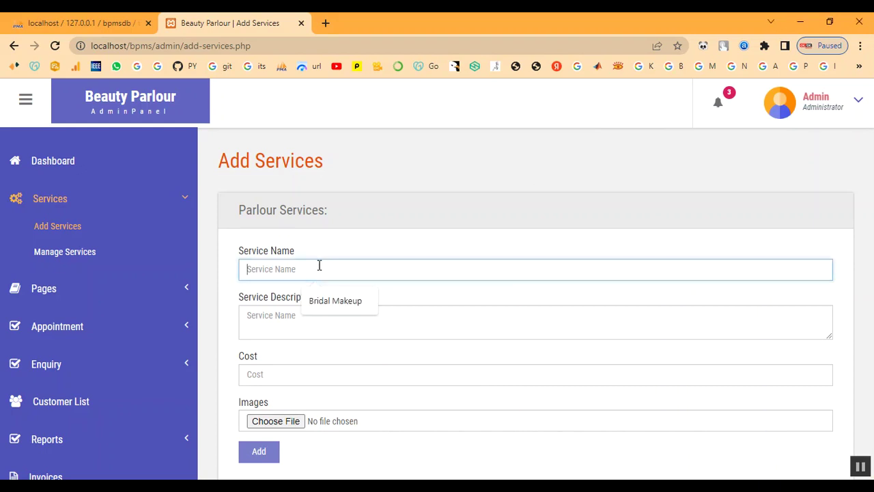
text(Keratin Treatment)
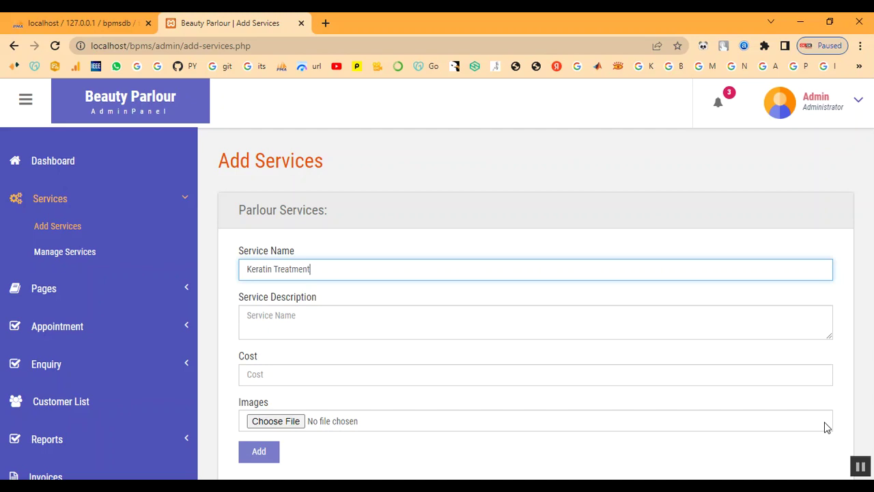
key(Tab)
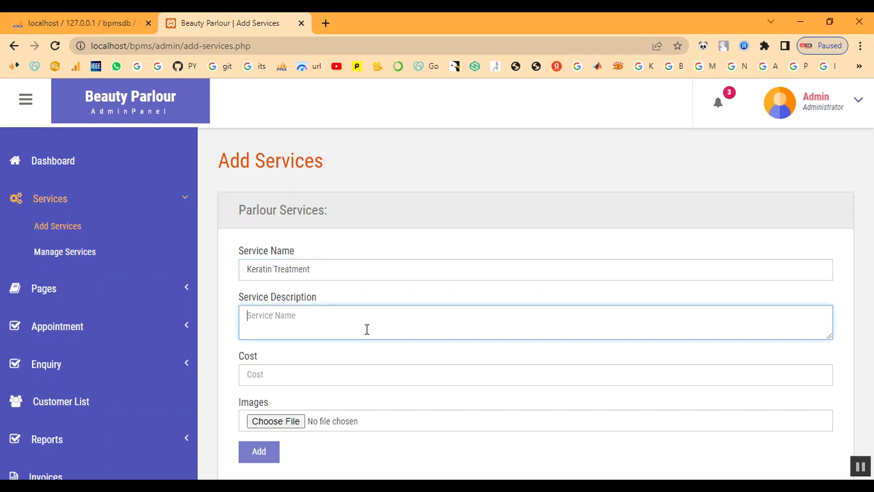
text(A keratin hair treatment is a process that helps straighten and smooth frizzy or damaged hair. Keratin is a protein that the body produces naturally. It helps give structure and strength to the hair, skin, and nails.)
click(352, 382)
text(2)
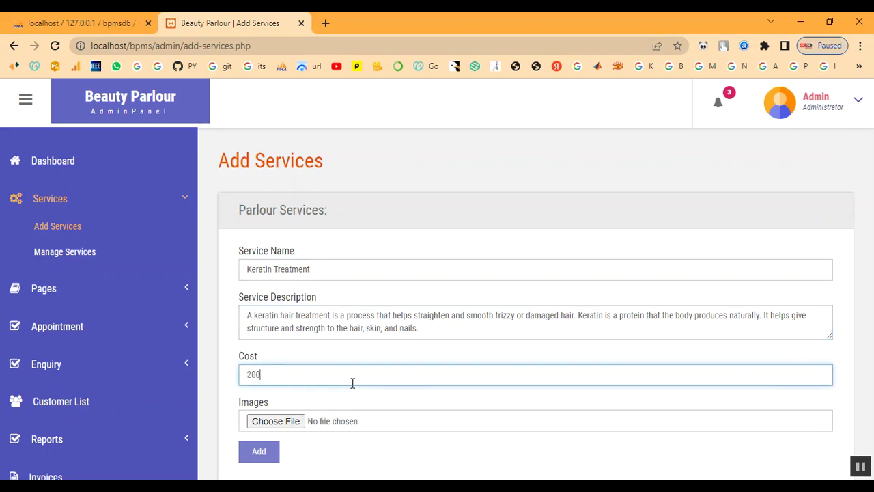
Attach download (1).jpg, submit the service and acknowledge the service-added confirmation.
click(274, 422)
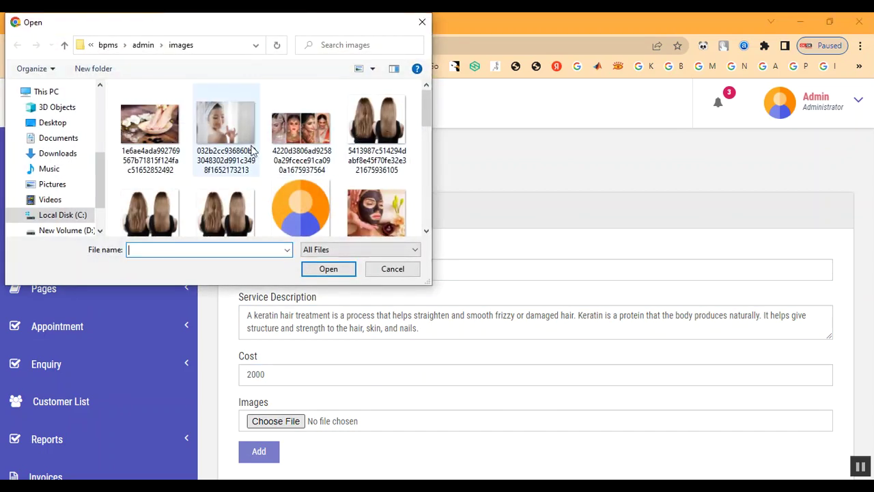
scroll(371, 177, down, 5)
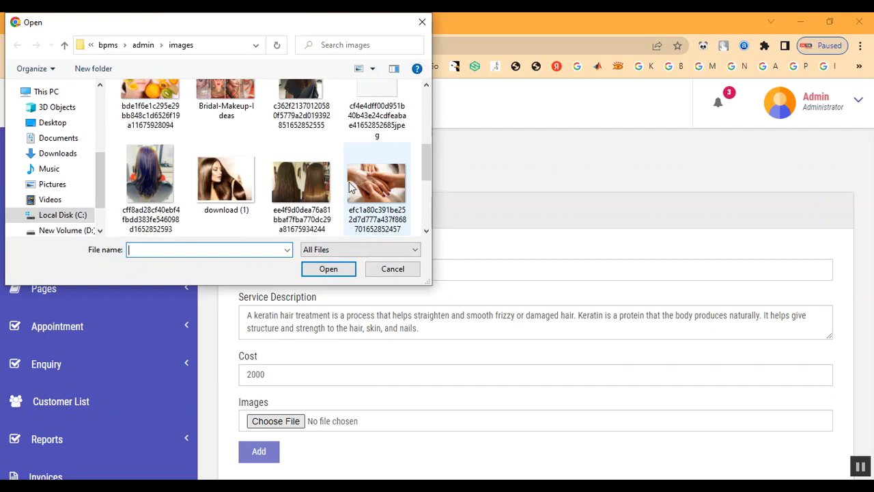
click(238, 202)
double_click(237, 202)
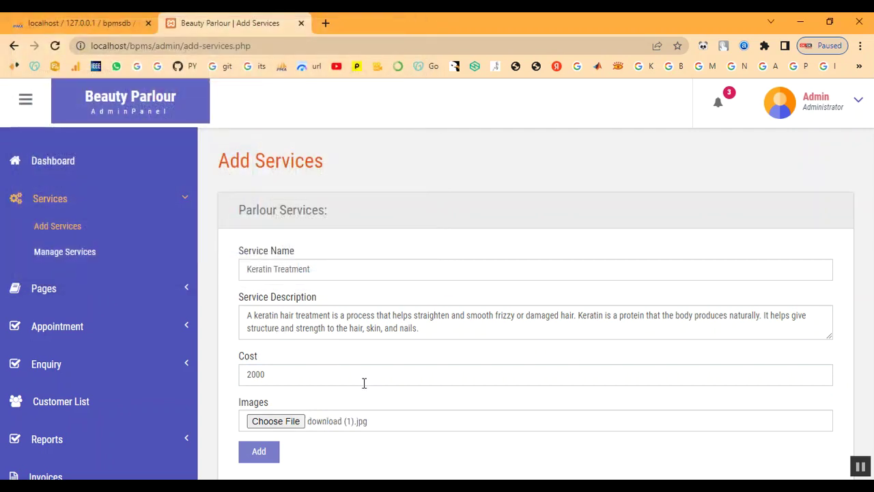
click(260, 451)
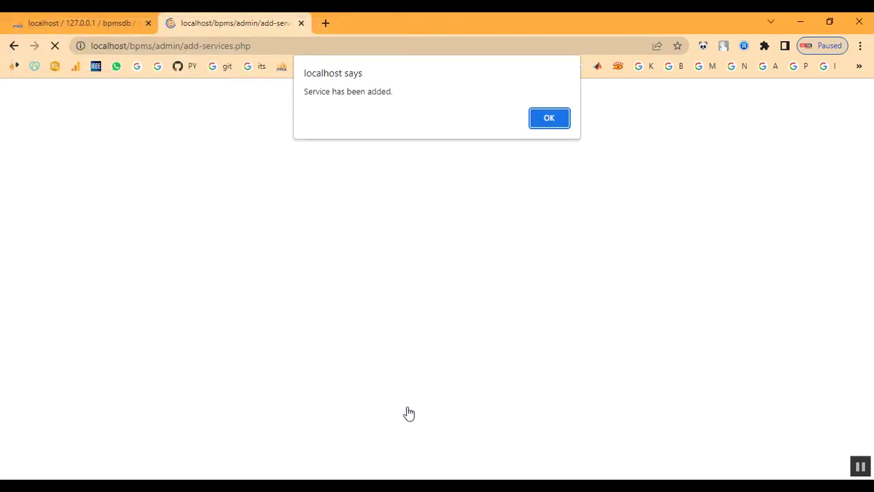
drag(316, 92, 556, 129)
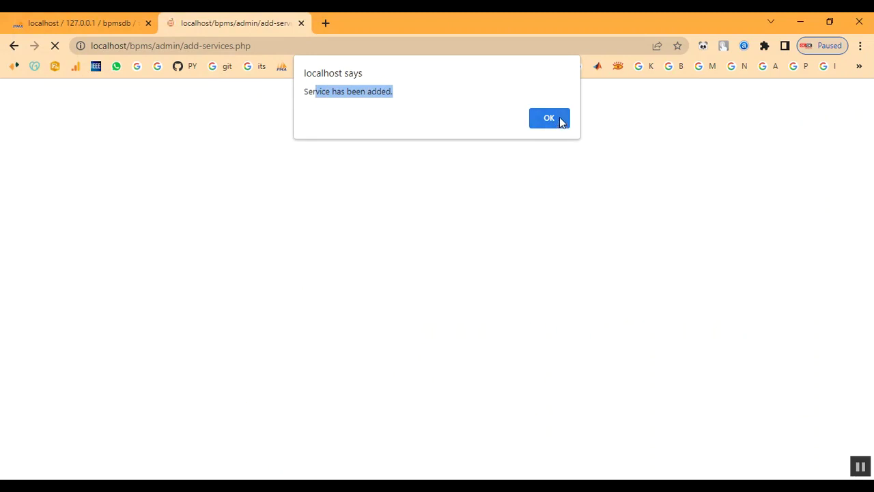
click(560, 120)
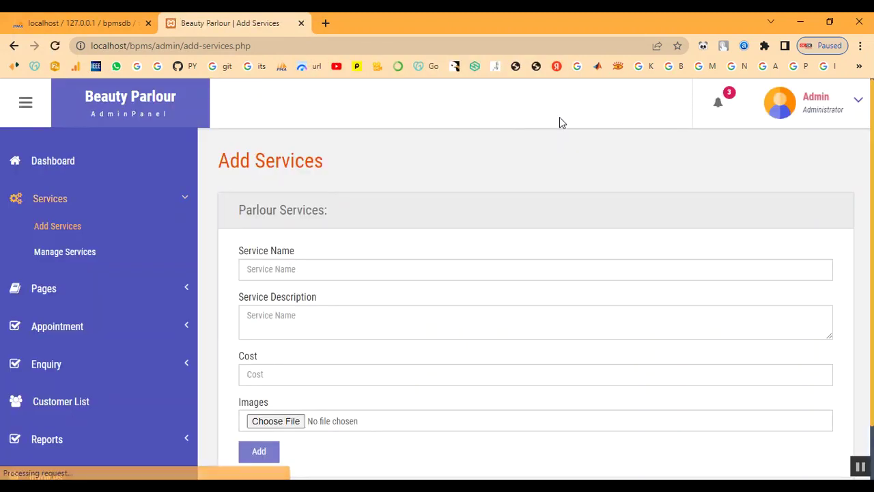
click(59, 254)
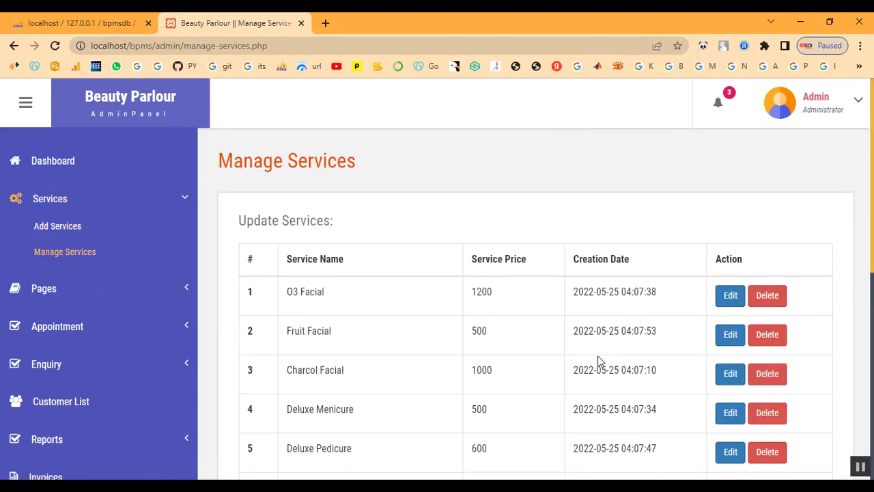
Confirm Keratin Treatment is listed at 2000 in the Manage Services list.
scroll(598, 359, down, 5)
scroll(415, 416, down, 1)
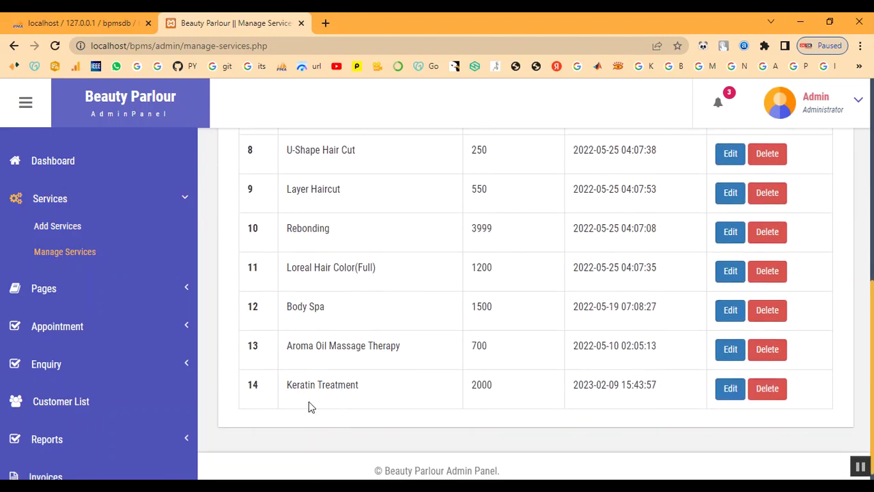
drag(287, 385, 412, 399)
drag(472, 384, 659, 386)
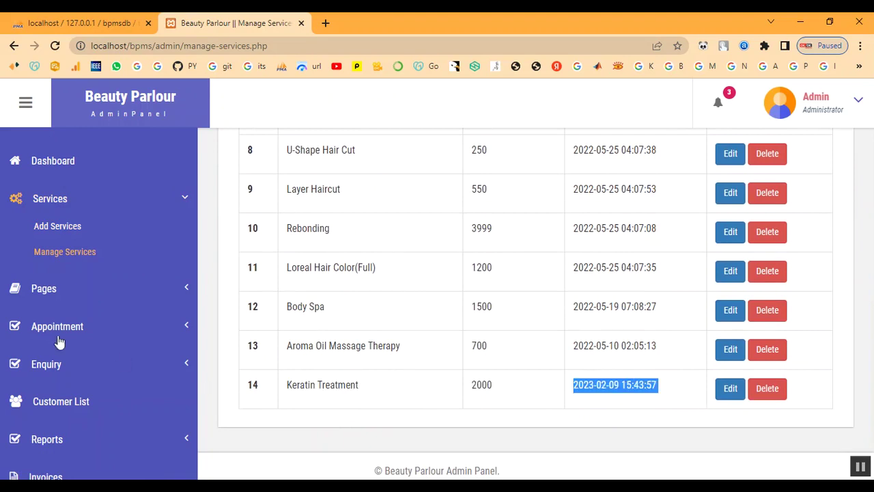
scroll(92, 244, up, 2)
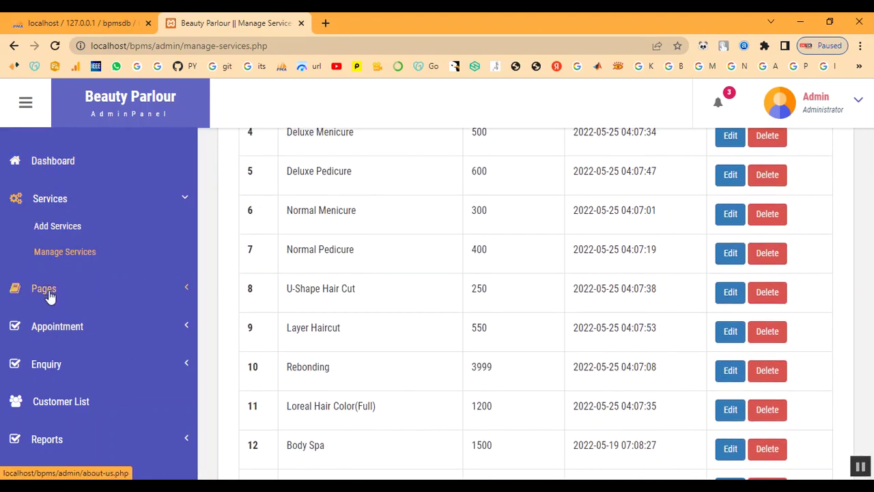
Review the All Appointment list of 7 appointments and the Customer List of 10 customers.
click(61, 327)
click(64, 308)
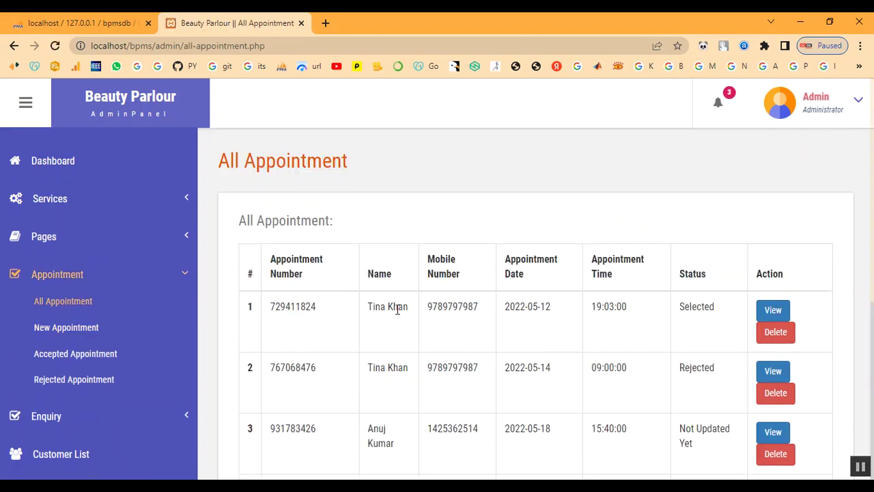
scroll(398, 315, down, 5)
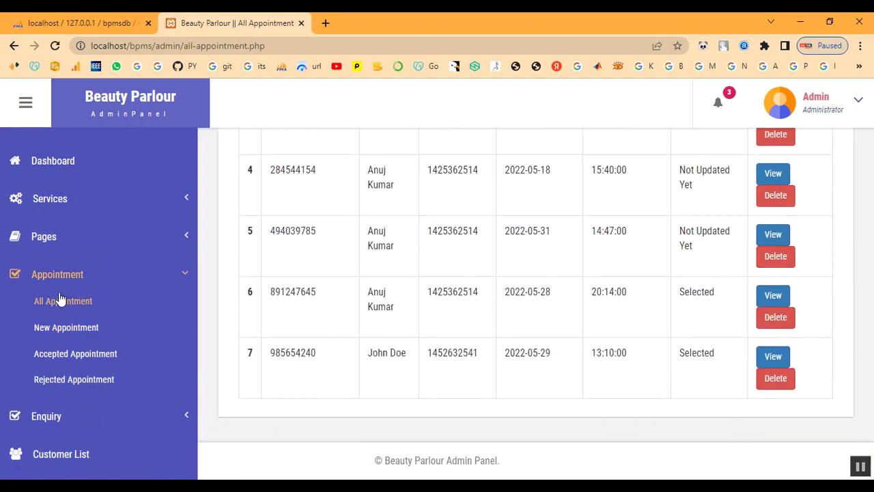
click(57, 281)
click(24, 353)
scroll(503, 341, down, 4)
scroll(541, 365, up, 5)
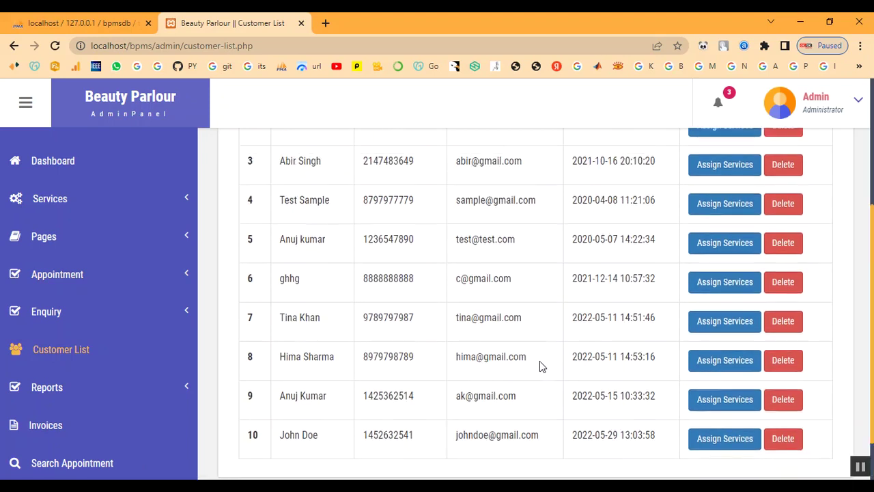
click(810, 111)
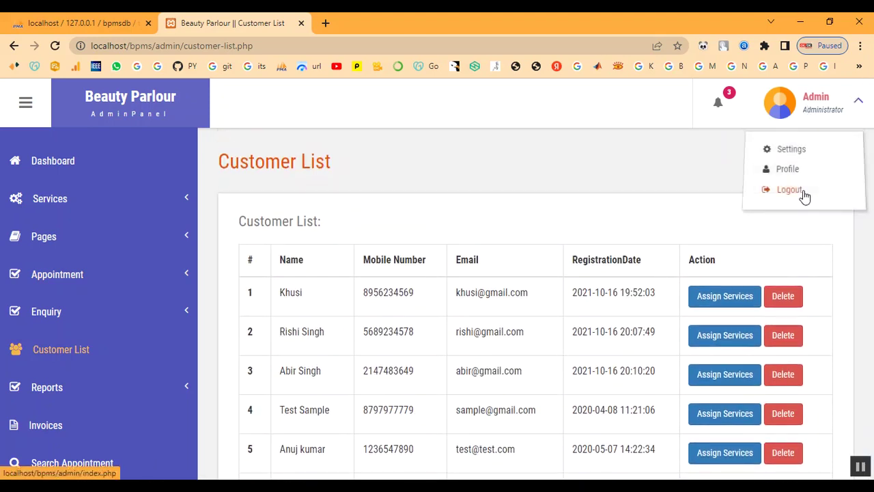
Log out of the admin panel and return to the public home page.
click(803, 191)
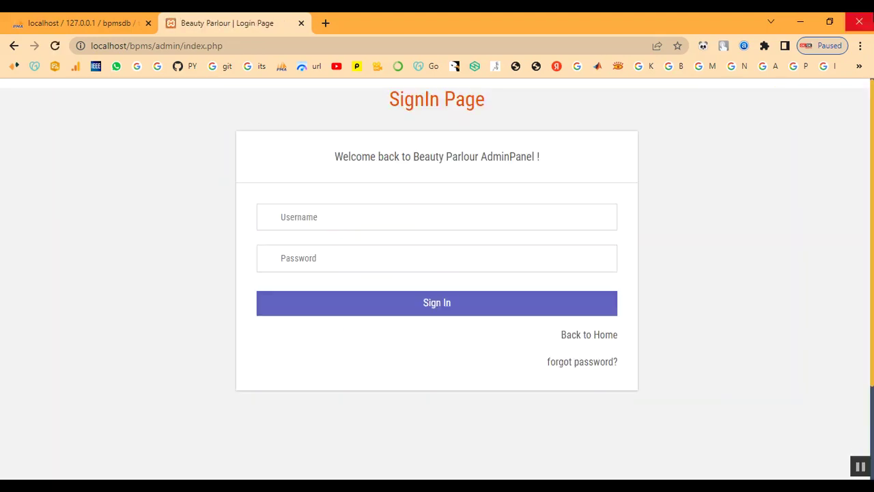
click(607, 341)
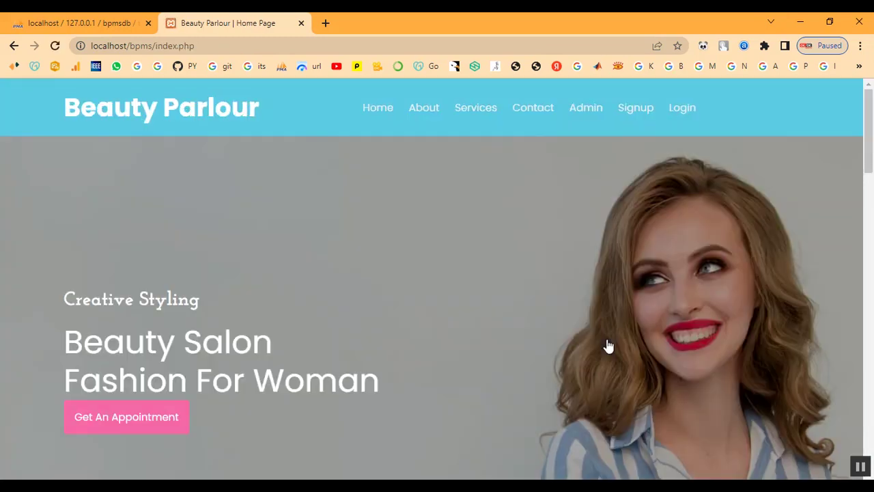
scroll(468, 293, down, 3)
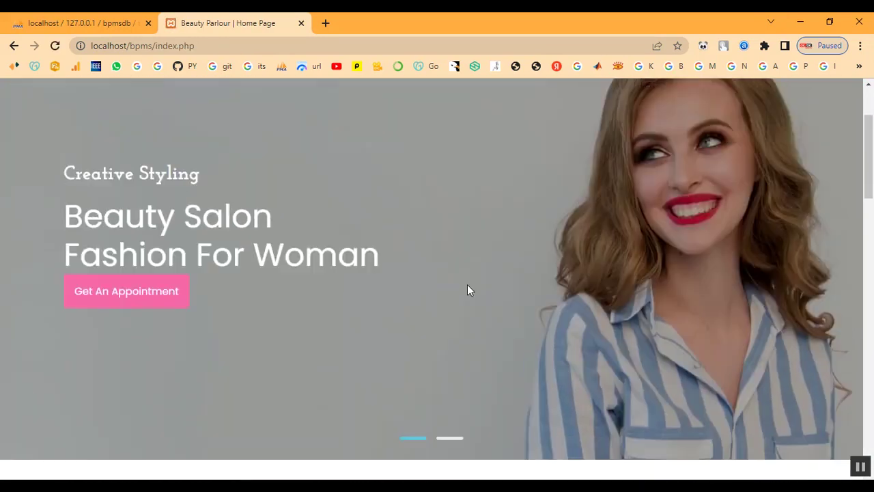
scroll(468, 287, up, 3)
Browse the public Services page, checking the new Keratin Treatment card at ₹2000.
click(476, 110)
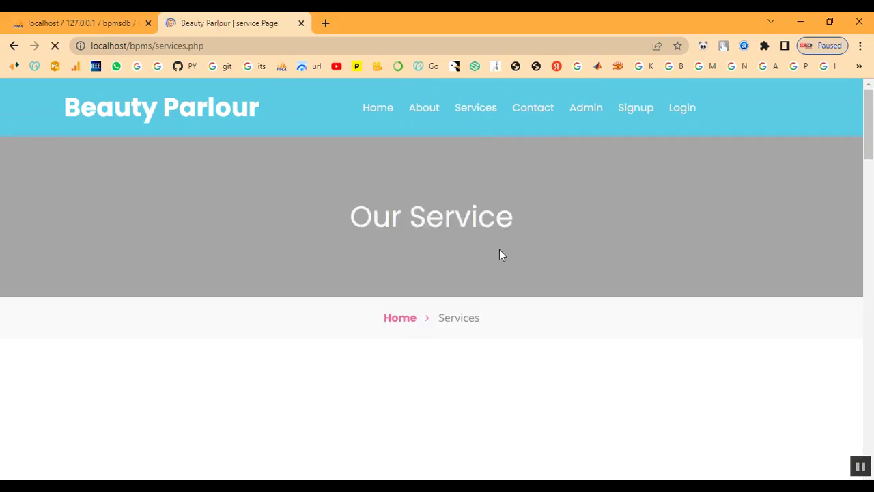
scroll(499, 254, down, 4)
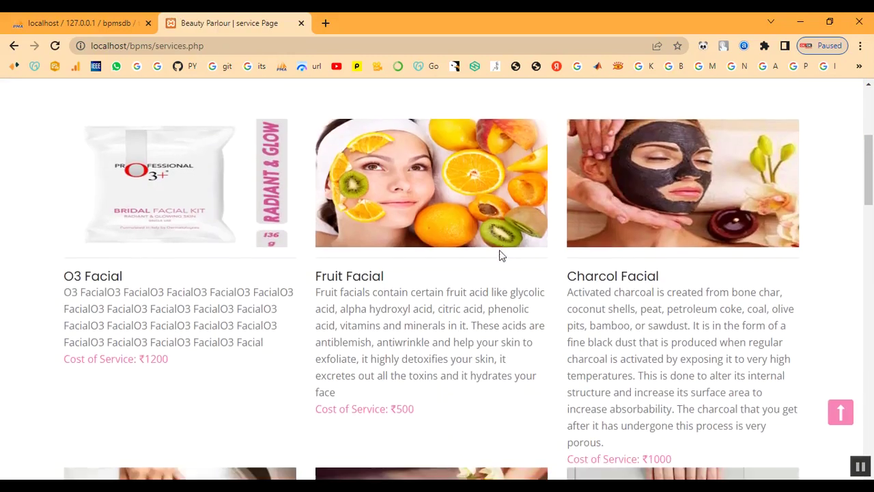
scroll(499, 254, down, 10)
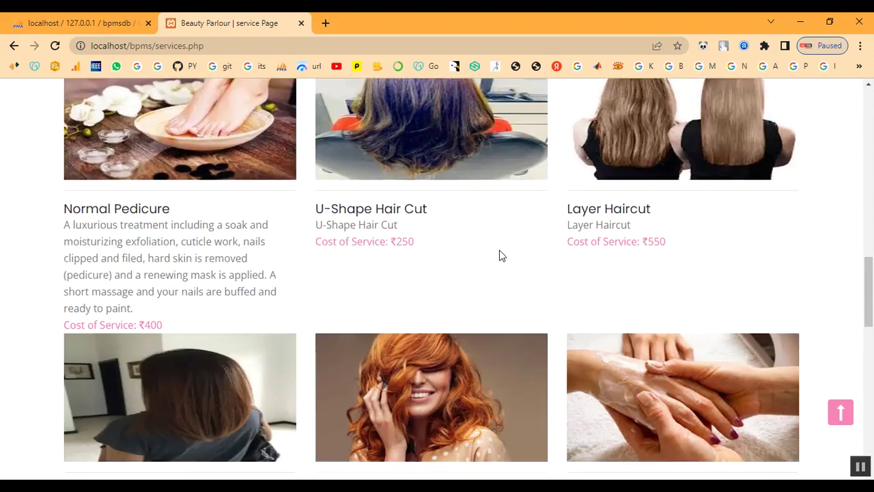
scroll(499, 255, down, 6)
scroll(438, 325, down, 1)
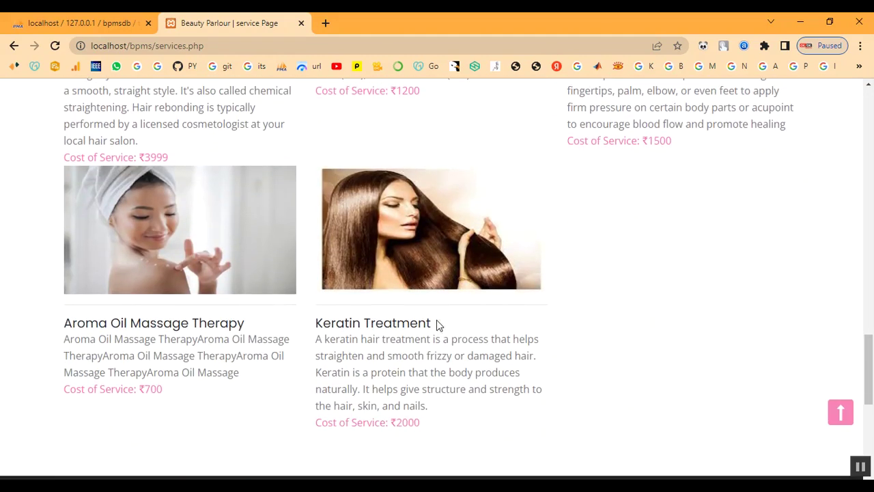
drag(315, 328, 437, 422)
click(676, 395)
scroll(645, 314, up, 2)
scroll(645, 313, down, 5)
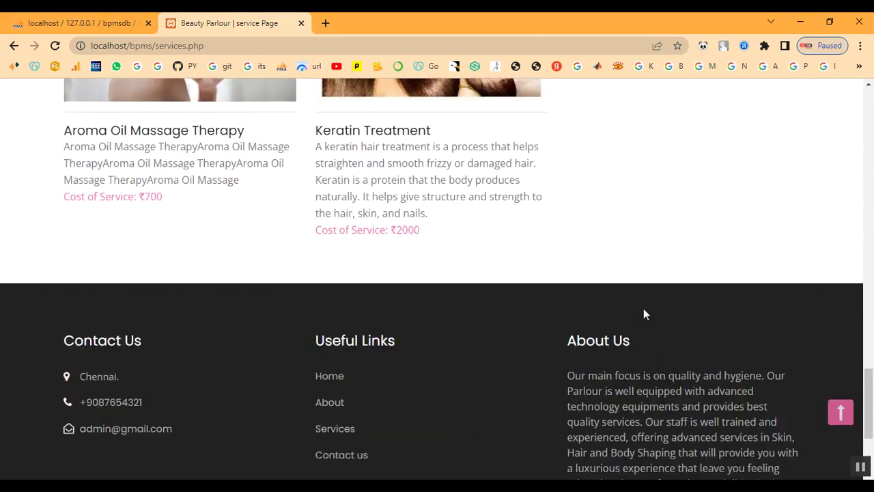
scroll(645, 310, up, 14)
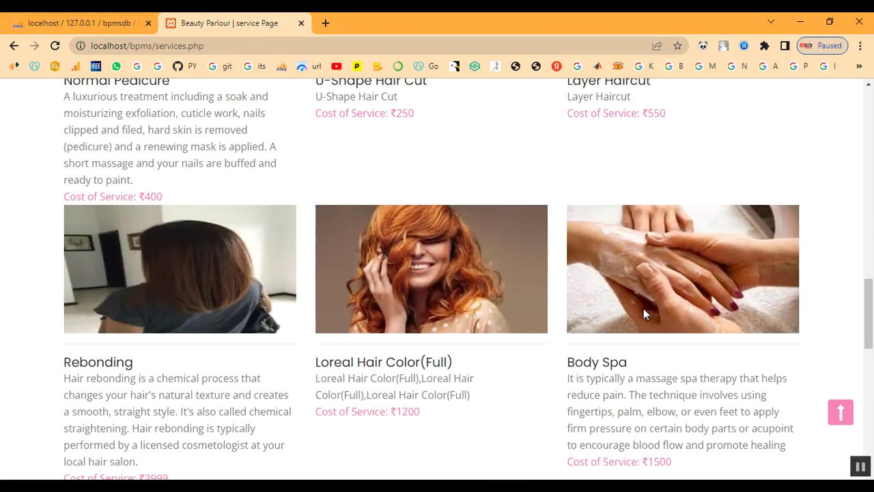
scroll(643, 313, up, 8)
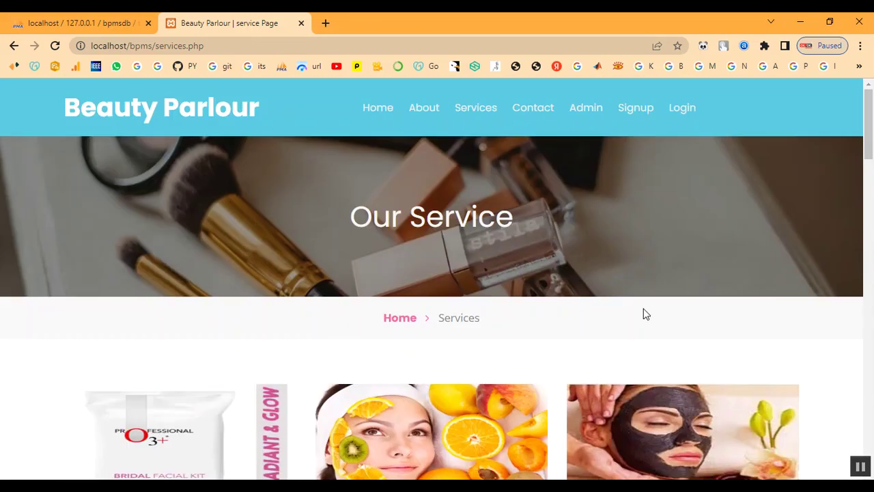
On the Signup form, enter the customer's first name, last name, mobile number and e-mail.
click(645, 112)
scroll(437, 267, down, 3)
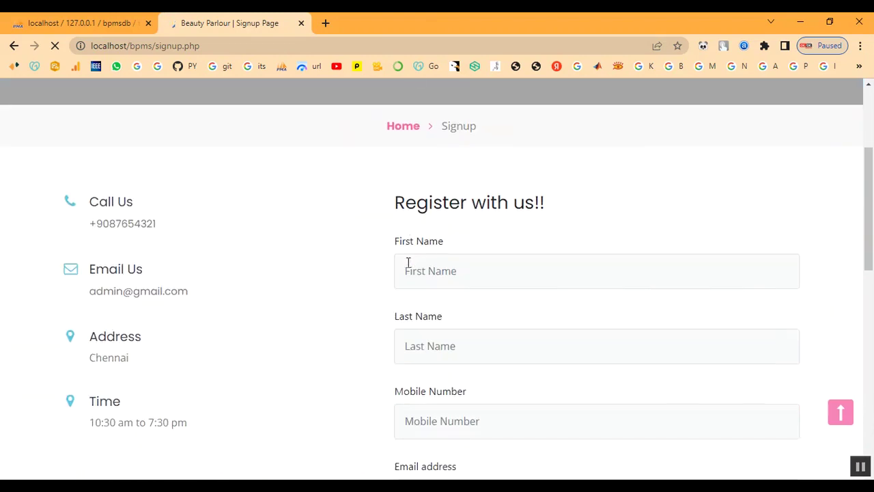
scroll(410, 259, down, 1)
click(448, 211)
text(abi)
key(Tab)
text(a)
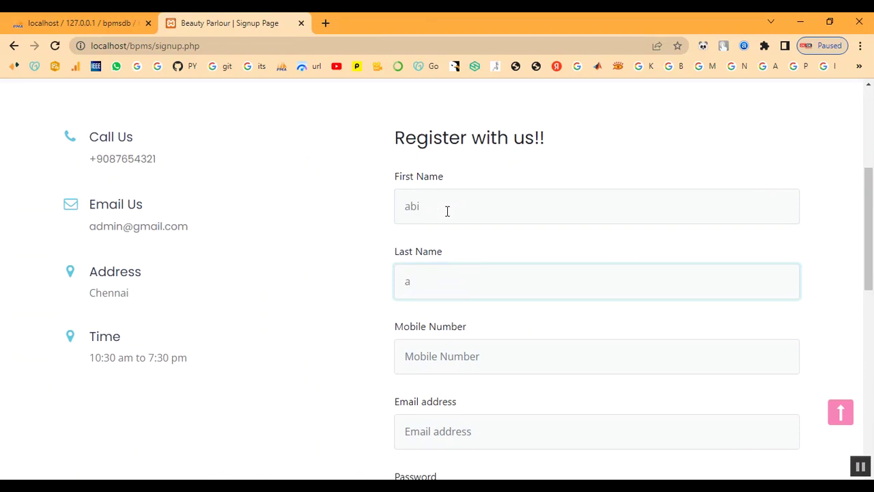
key(Tab)
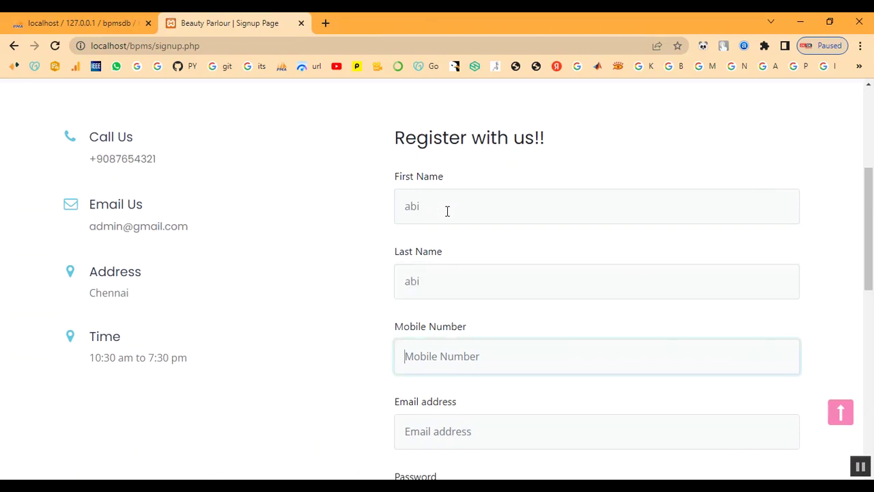
text(7890654321)
key(Tab)
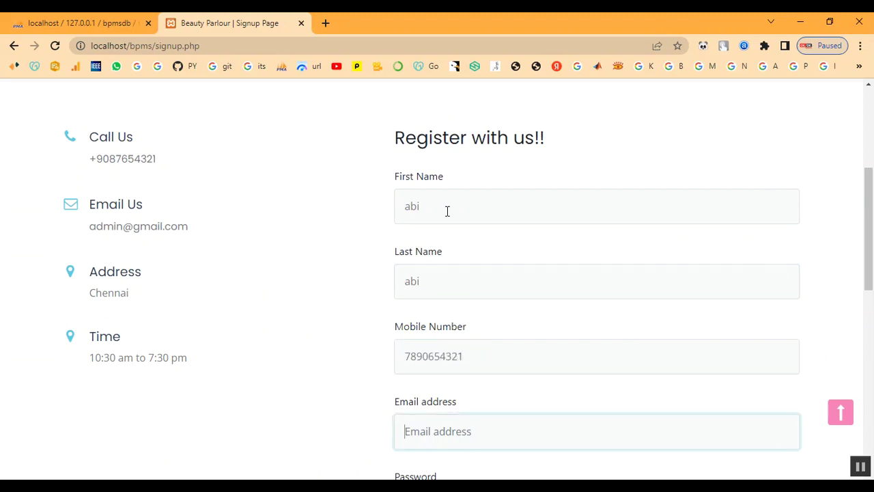
Set and repeat the account password, submit the registration and dismiss the success message.
key(Tab)
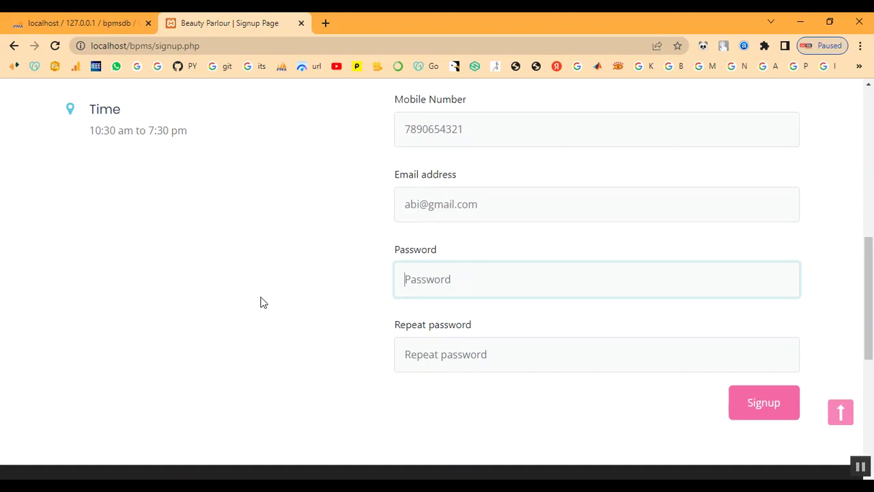
text(1)
key(BackSpace)
key(BackSpace)
key(BackSpace)
key(BackSpace)
key(BackSpace)
text(1)
key(Tab)
text(12)
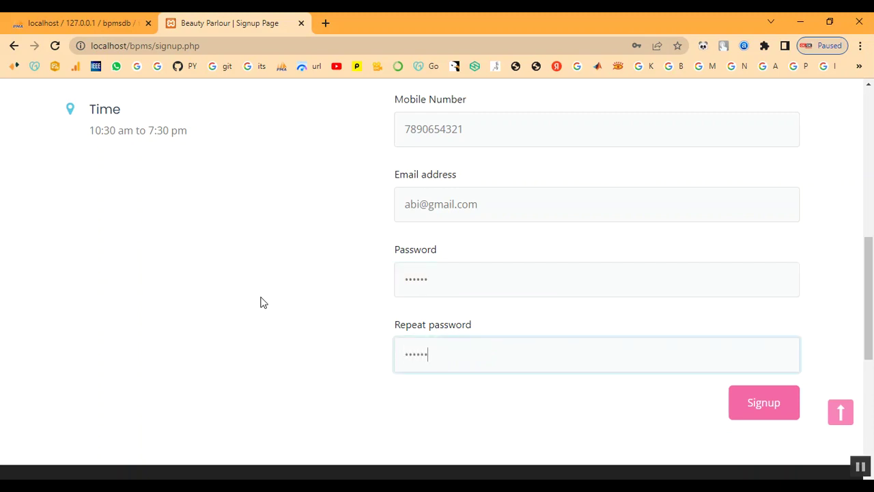
click(791, 423)
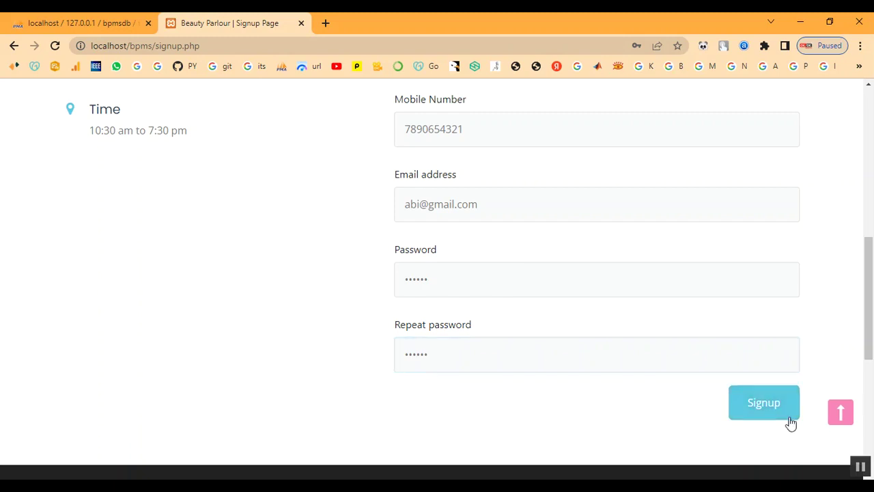
click(556, 123)
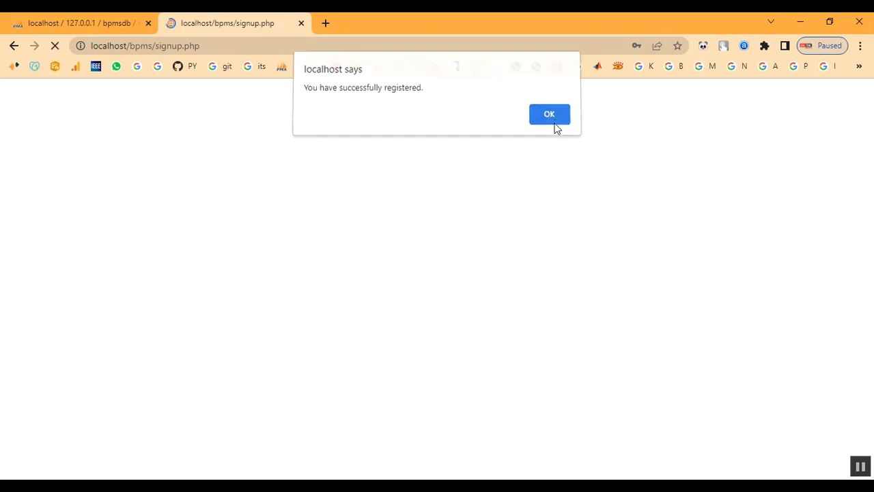
scroll(552, 248, down, 1)
scroll(641, 181, up, 1)
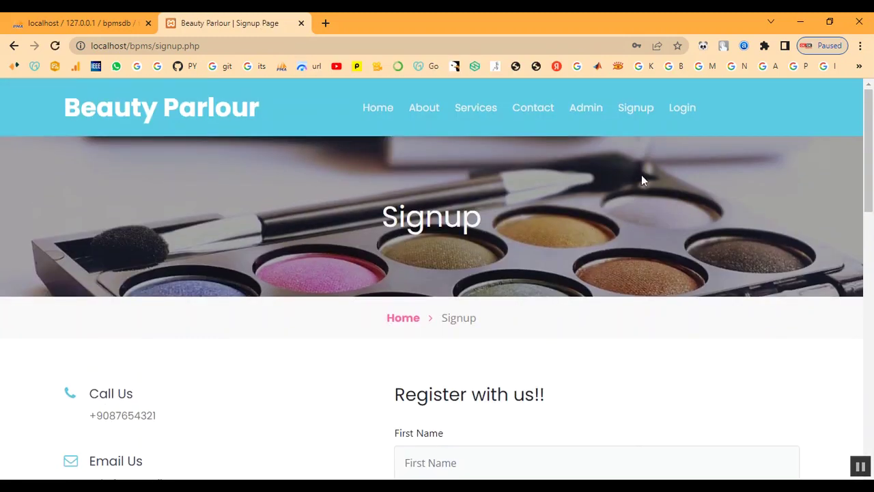
Log in on the customer login page with the newly registered e-mail and password.
click(681, 108)
scroll(497, 278, down, 1)
click(488, 334)
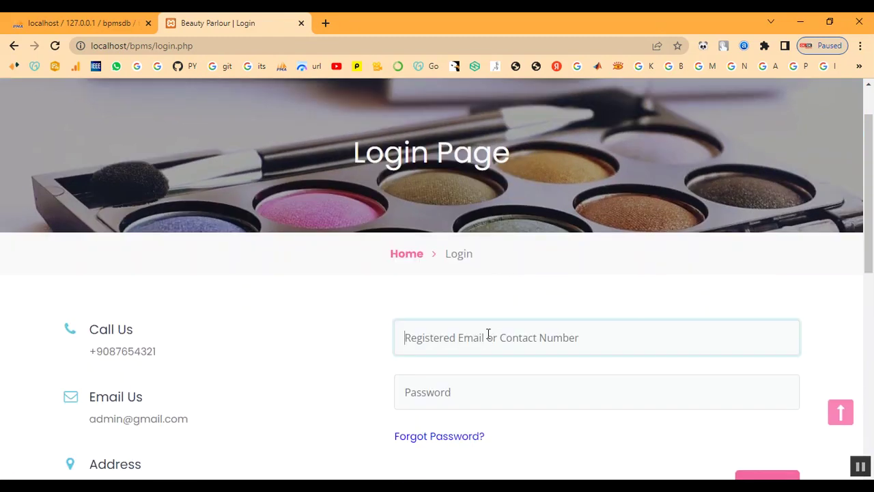
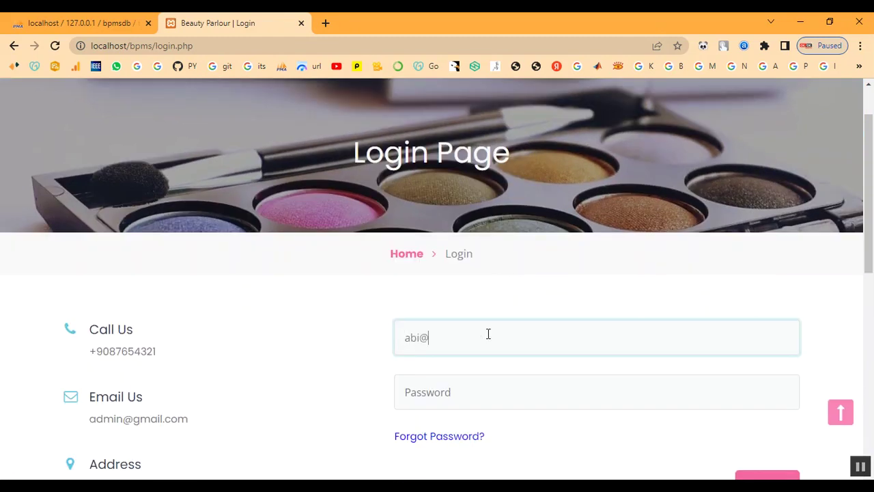
key(Tab)
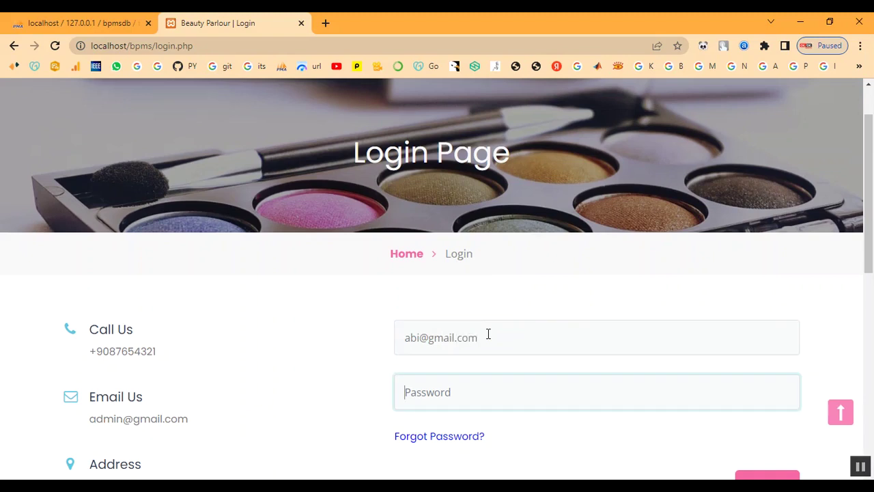
text(a)
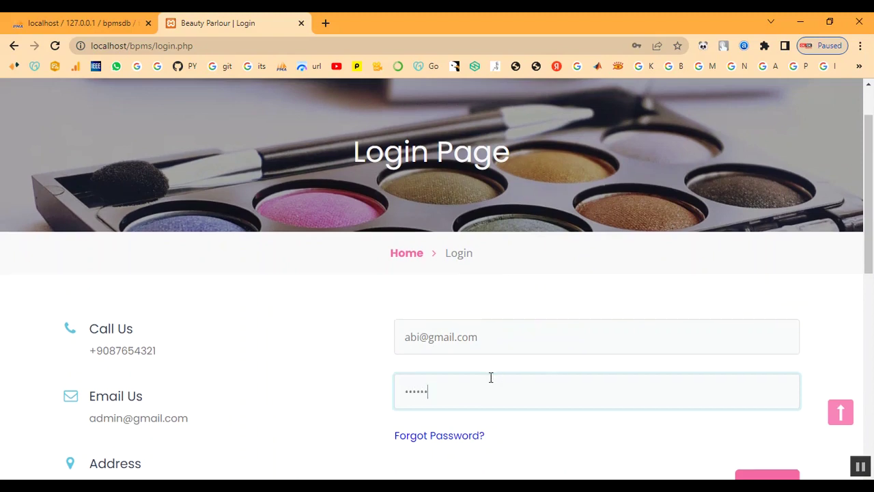
scroll(490, 377, down, 2)
click(758, 371)
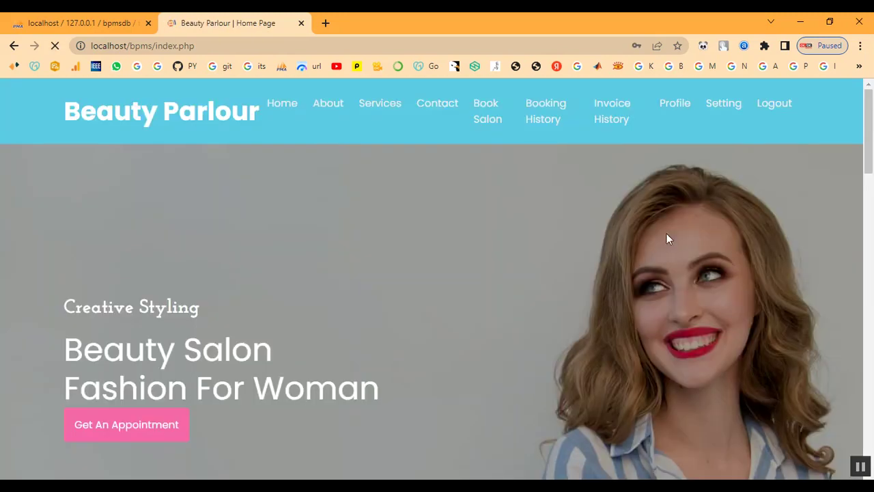
Browse the treatment cards on the Services page, then go to the Book Appointment page.
click(367, 111)
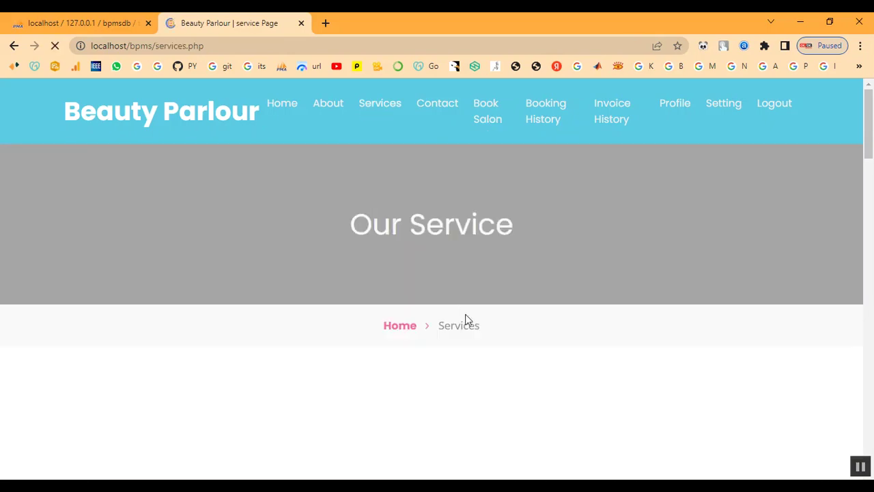
scroll(458, 333, down, 15)
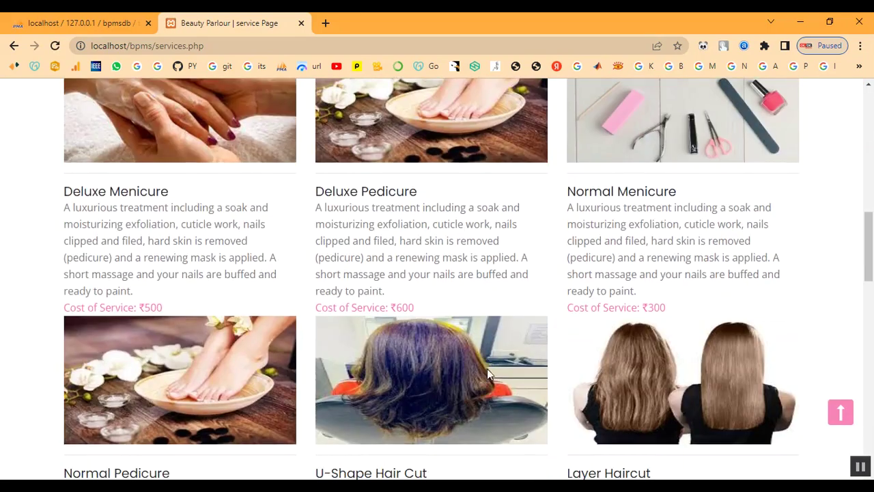
scroll(492, 366, down, 5)
scroll(564, 353, up, 10)
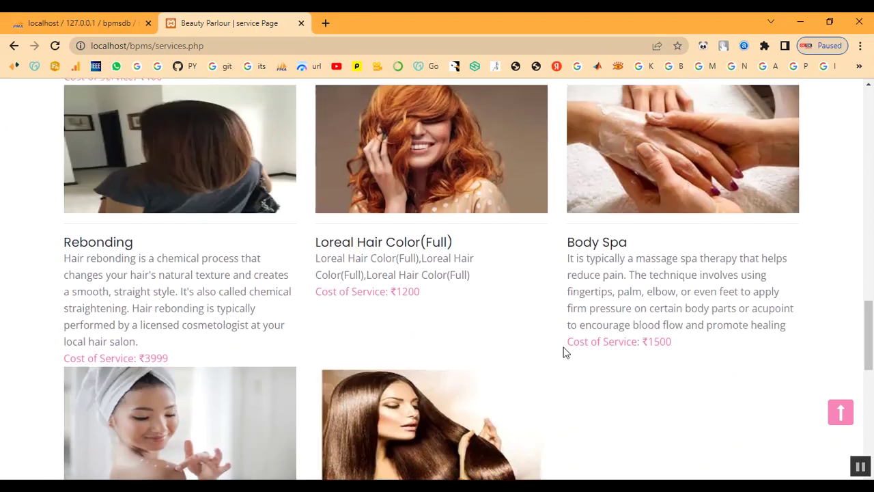
scroll(564, 353, up, 10)
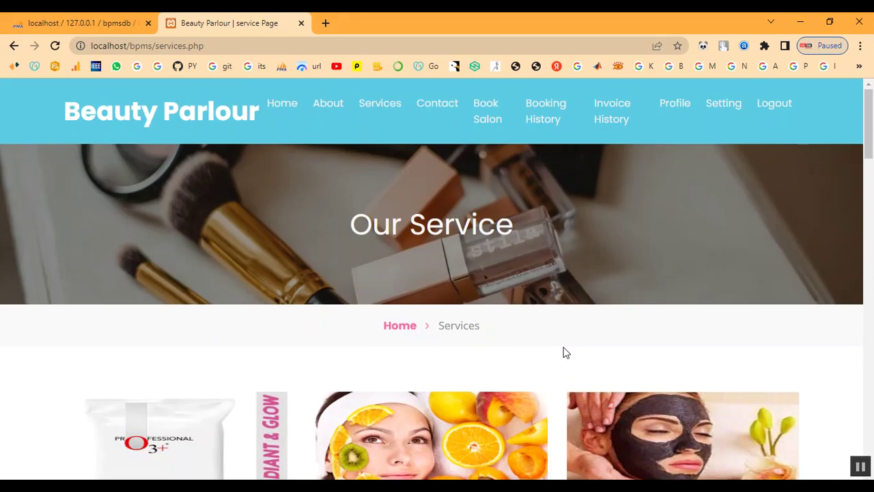
click(485, 117)
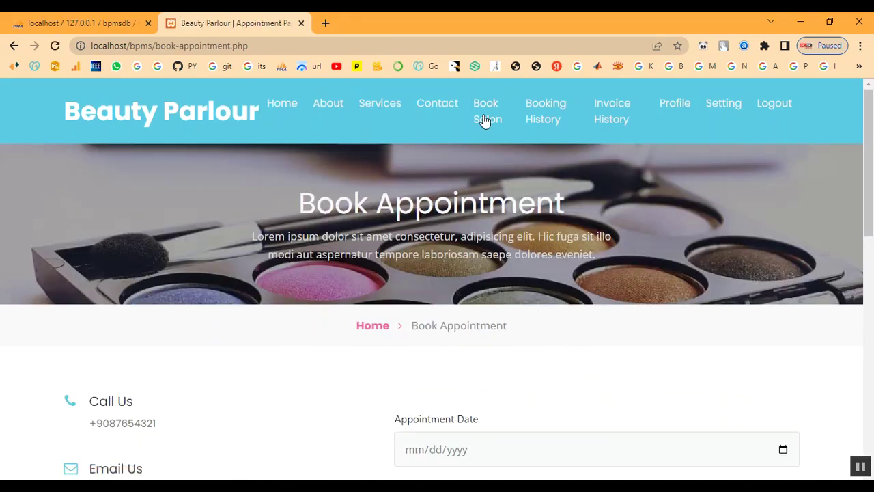
Pick 02/10/2023 as the appointment date.
scroll(494, 308, down, 4)
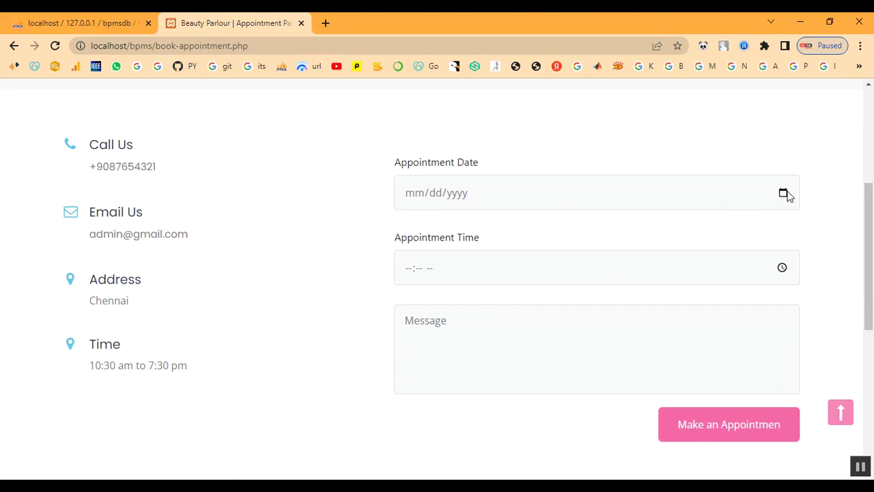
click(785, 195)
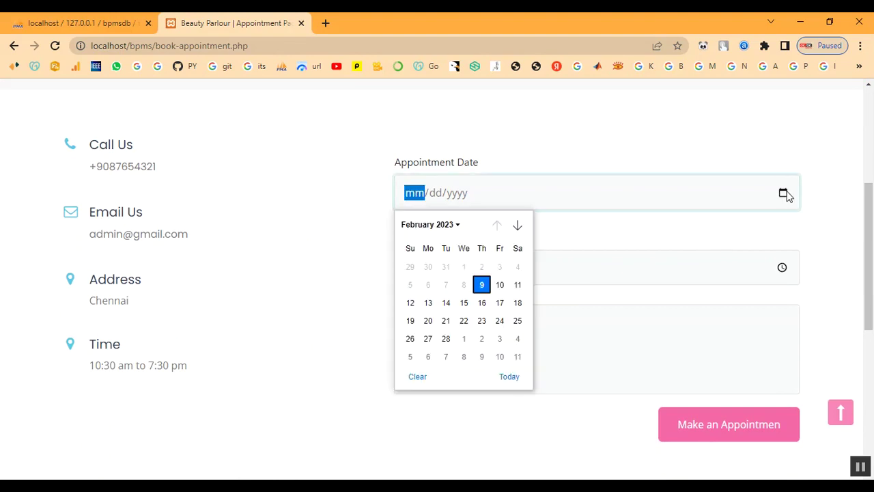
click(499, 287)
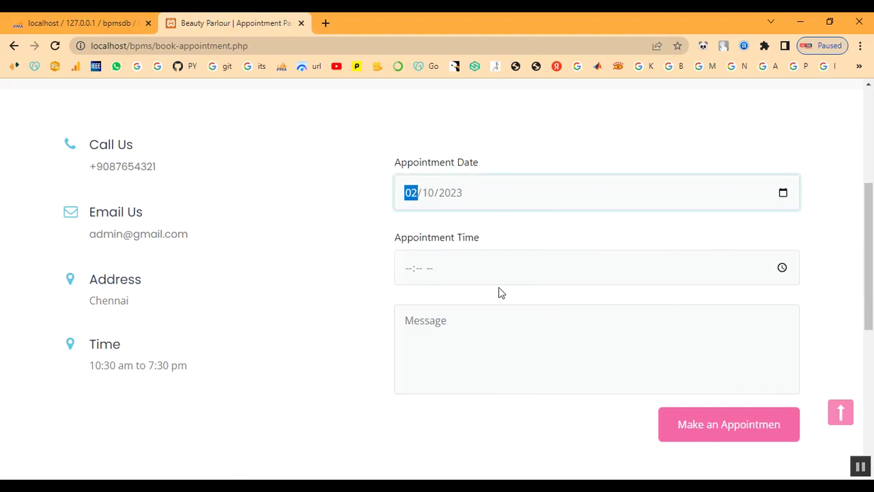
Set the appointment time to 10:00 AM in the time picker.
click(781, 267)
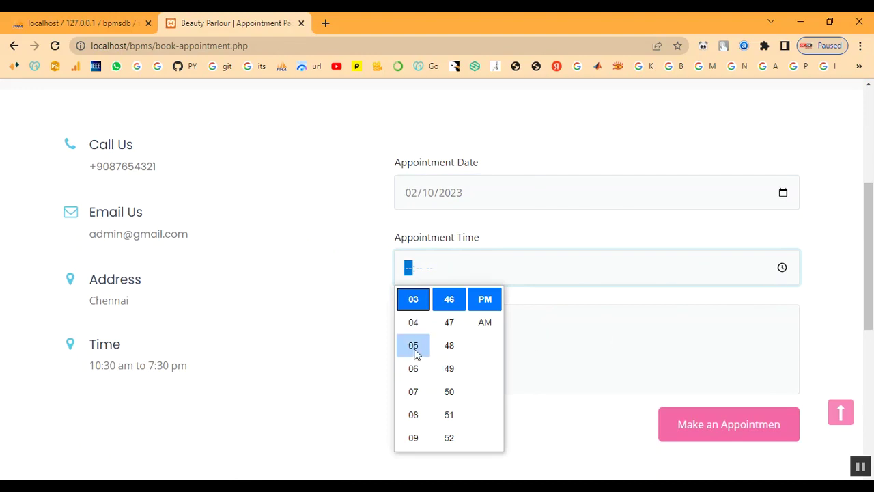
scroll(415, 353, up, 2)
scroll(416, 353, up, 1)
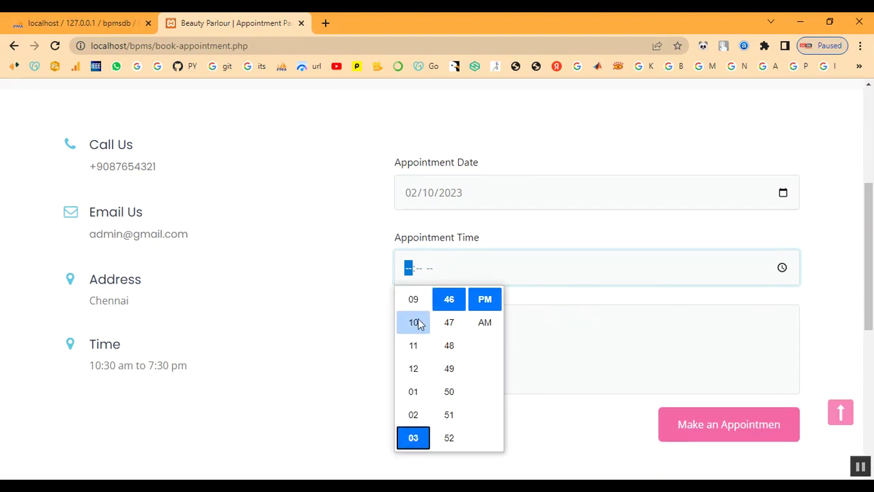
click(418, 322)
scroll(440, 334, up, 1)
scroll(443, 338, up, 9)
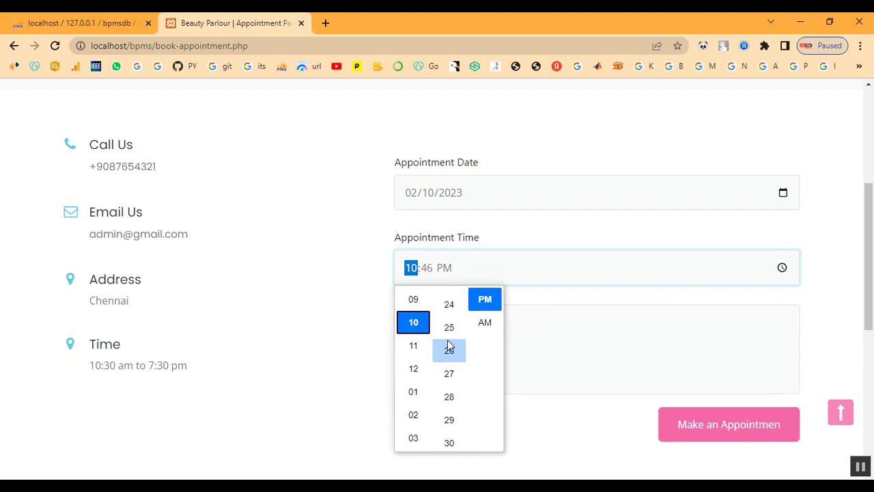
scroll(450, 346, up, 4)
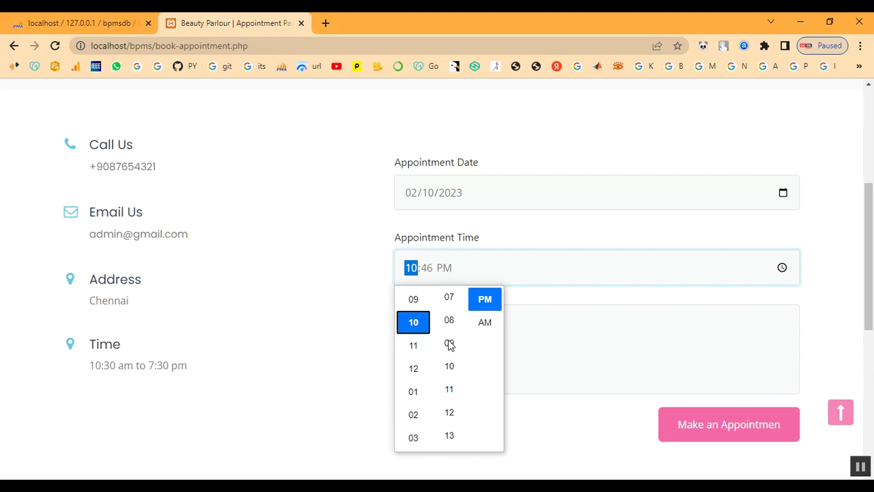
scroll(450, 342, up, 2)
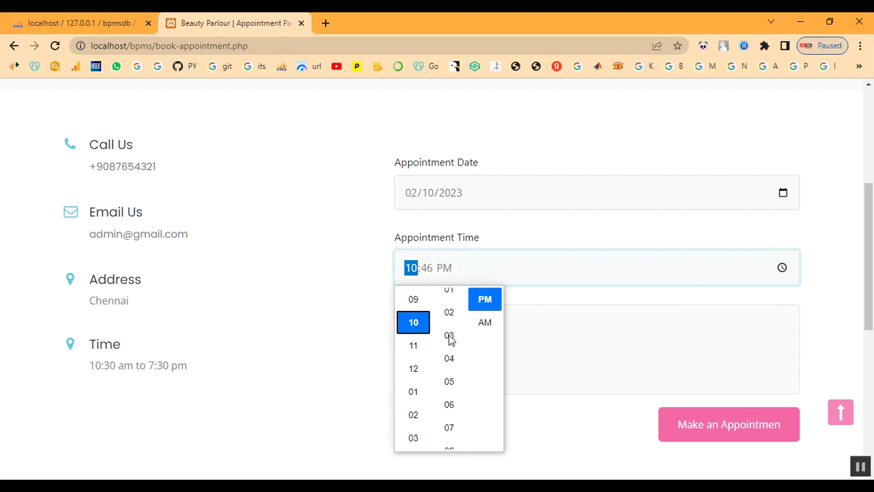
scroll(449, 339, up, 2)
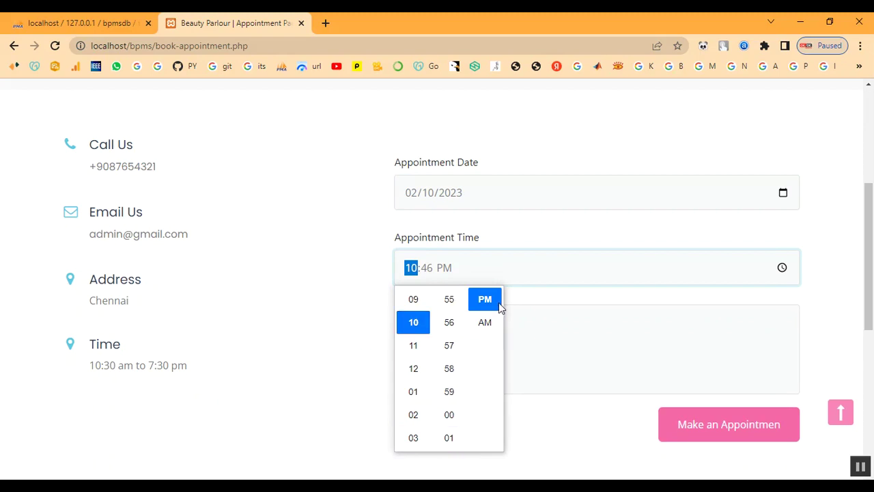
click(492, 321)
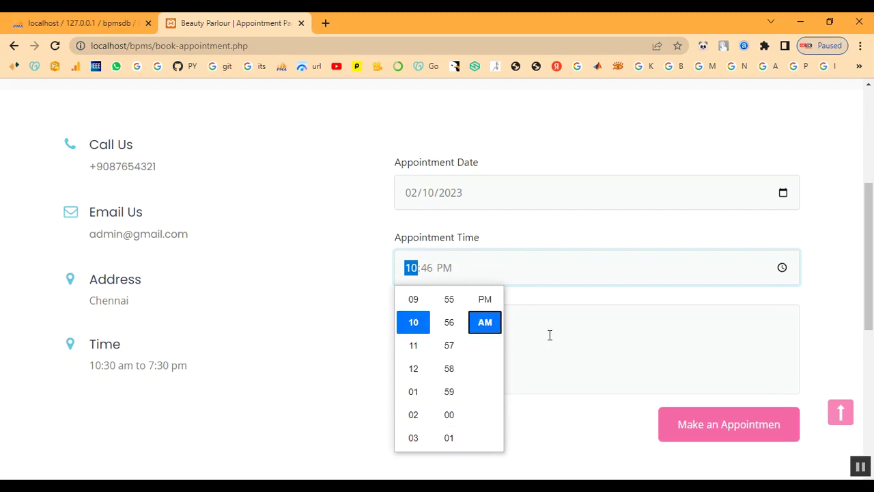
scroll(450, 389, down, 2)
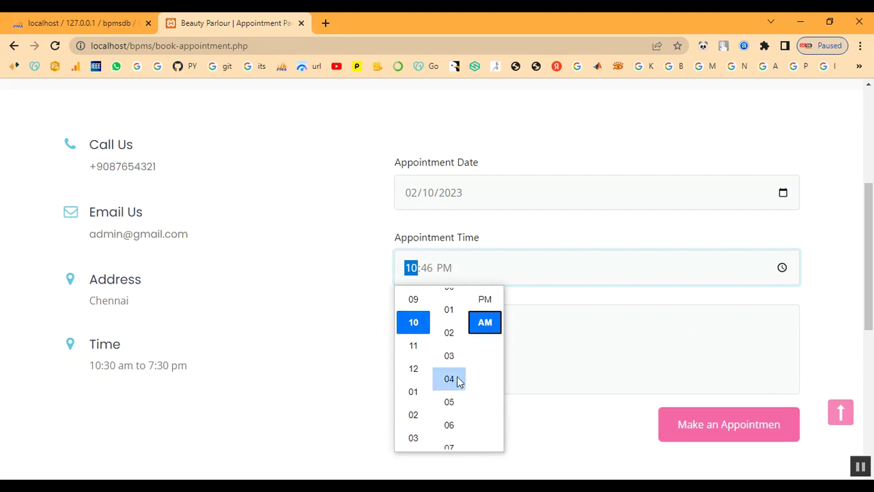
scroll(454, 372, up, 1)
click(455, 304)
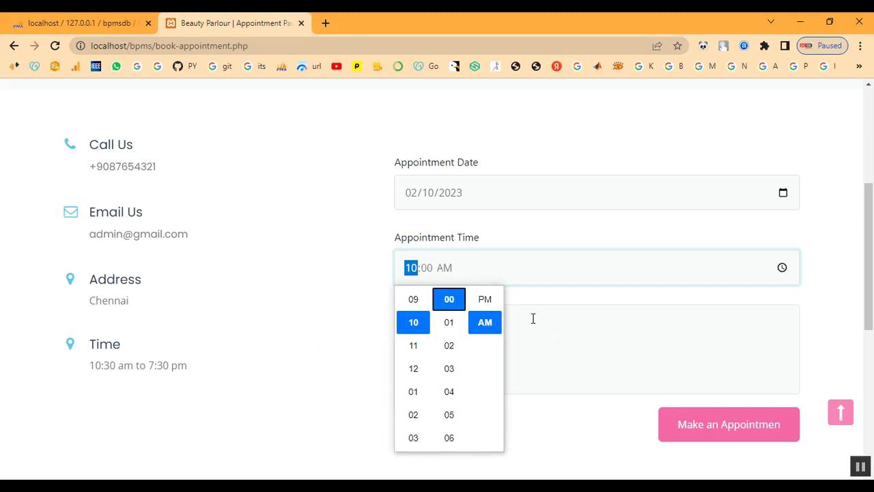
click(533, 317)
Enter the message 'Keratin Treatment' and submit the appointment booking.
click(475, 347)
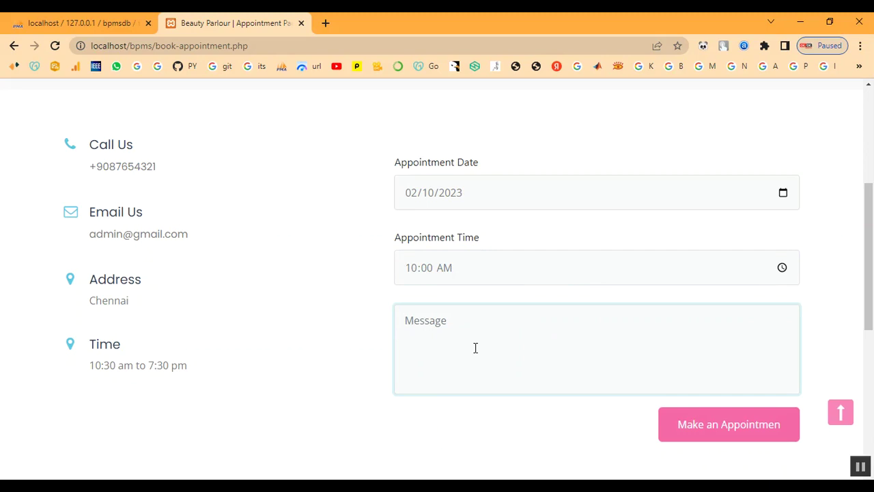
text(I)
key(BackSpace)
text(K)
text(atment)
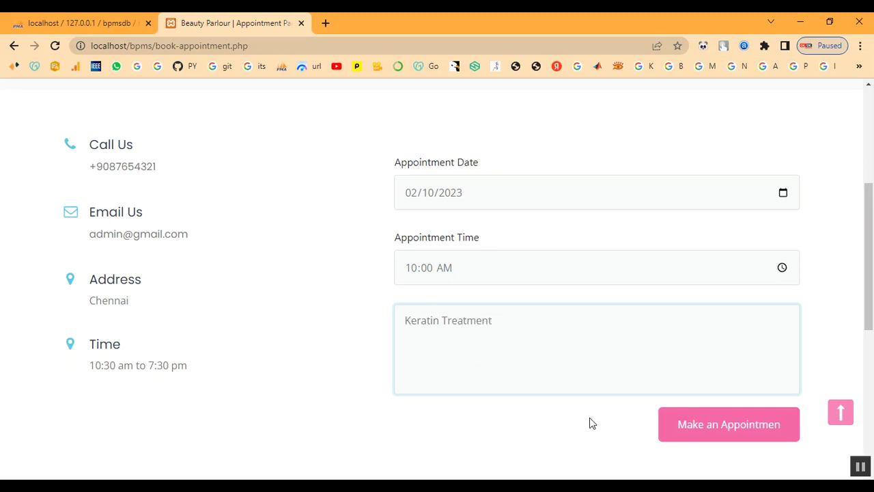
click(685, 423)
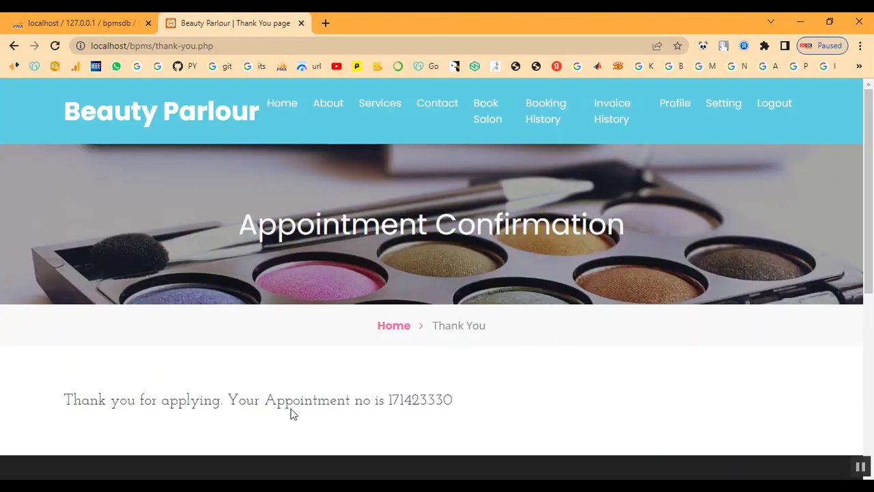
Select the appointment number and confirmation text, then go to Booking History.
drag(388, 399, 468, 402)
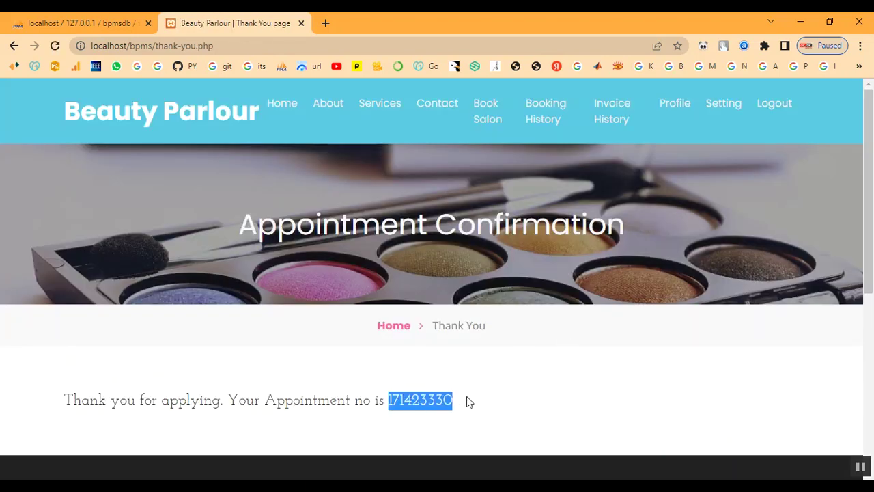
right_click(418, 407)
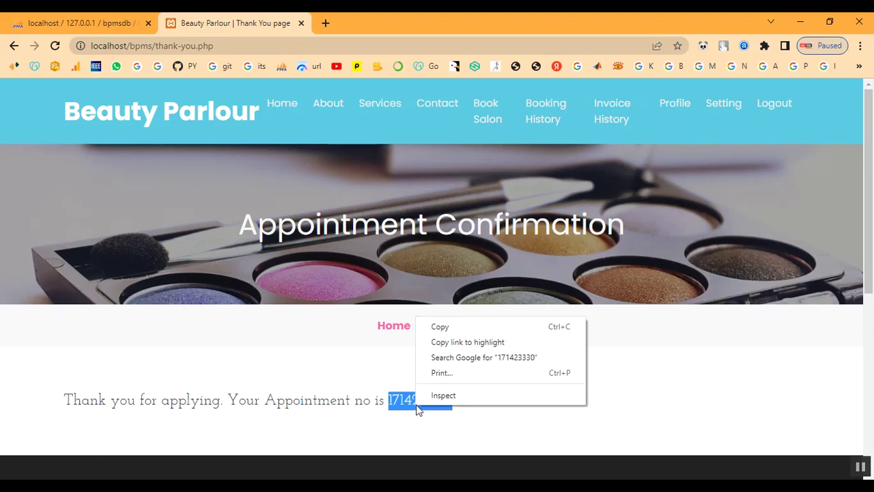
click(439, 326)
drag(67, 402, 534, 414)
click(535, 413)
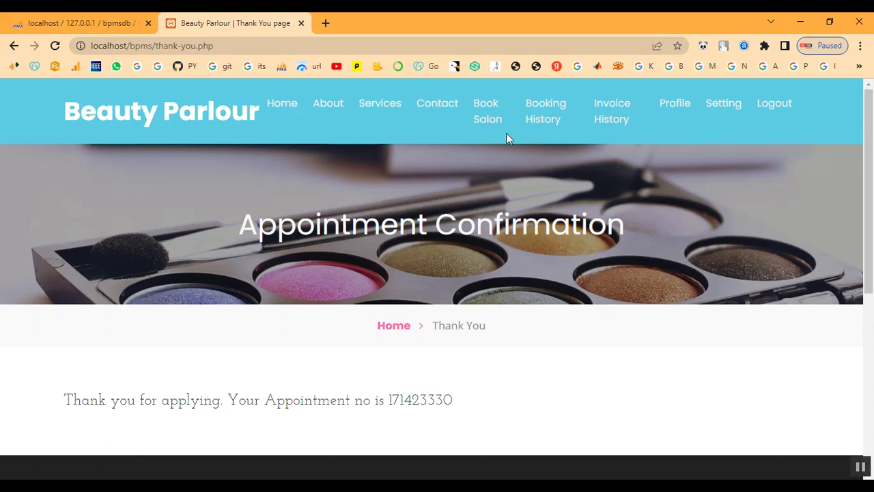
click(547, 117)
View the new appointment's details and return to Booking History.
scroll(609, 361, down, 2)
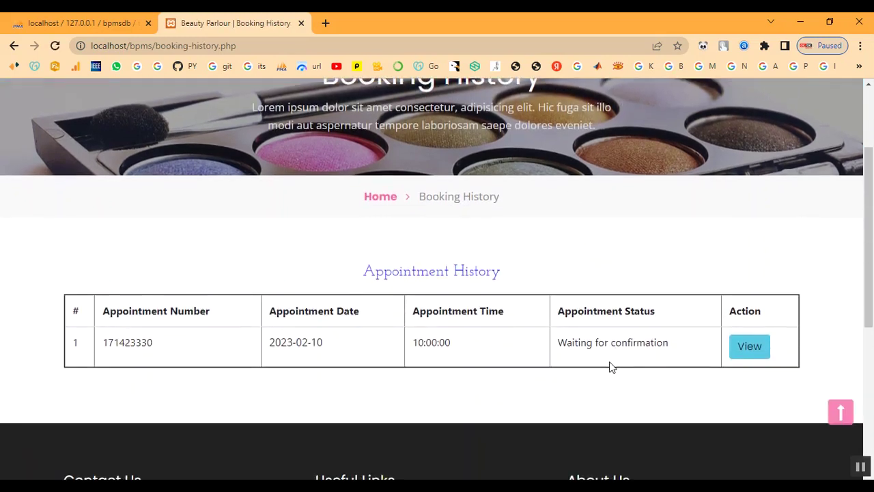
scroll(609, 361, down, 1)
click(757, 289)
scroll(633, 336, down, 3)
drag(466, 403, 605, 414)
scroll(627, 326, up, 4)
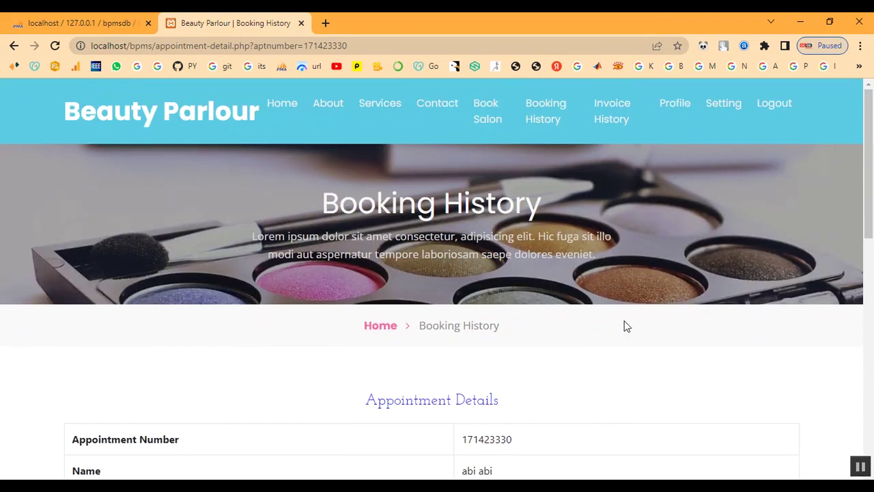
click(548, 122)
Check the empty Invoice History and look over the customer's Profile.
click(625, 117)
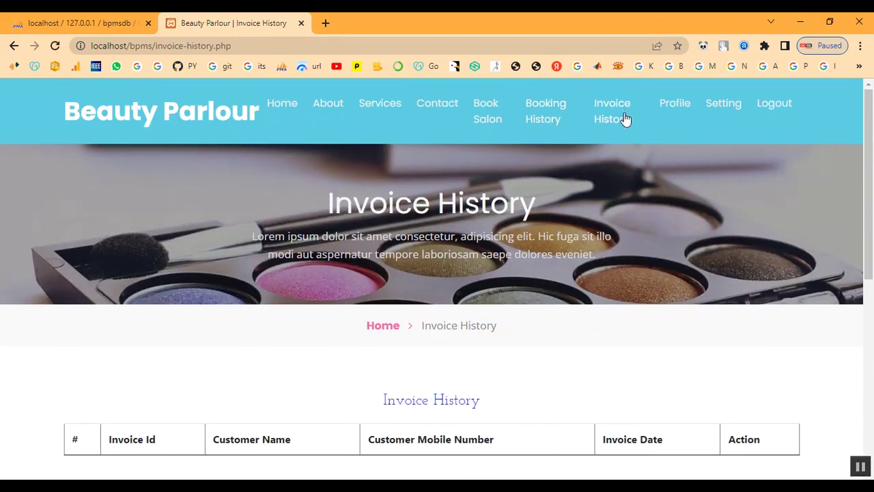
scroll(624, 236, down, 3)
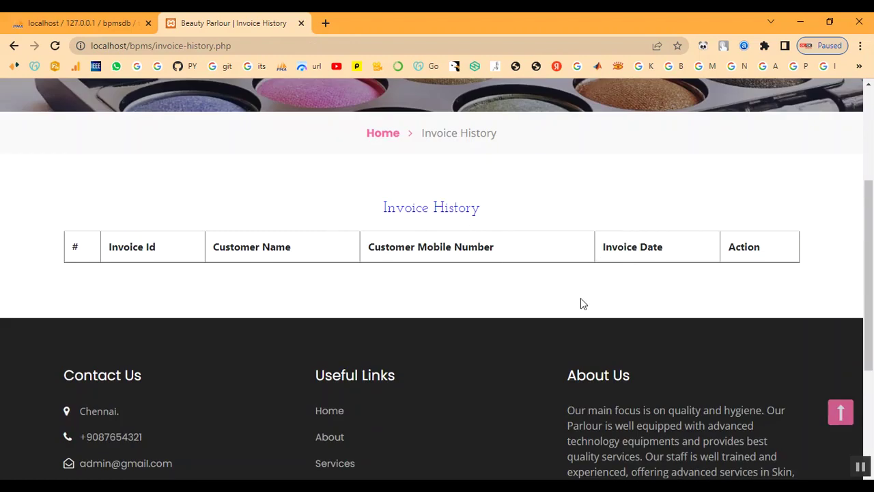
scroll(581, 297, up, 3)
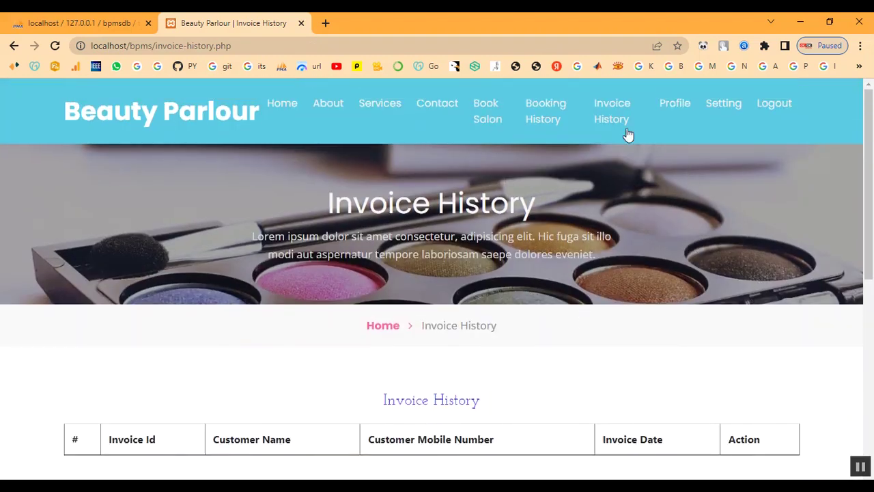
click(669, 107)
scroll(629, 225, down, 2)
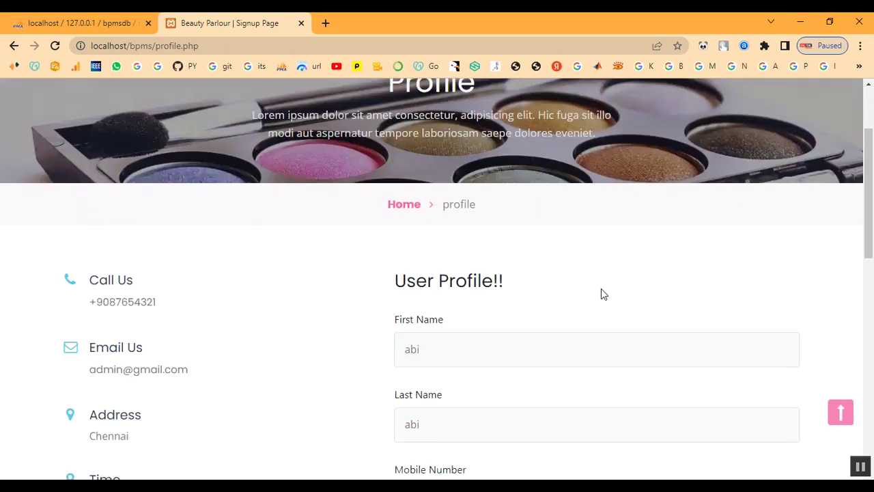
scroll(601, 288, down, 6)
scroll(591, 294, up, 4)
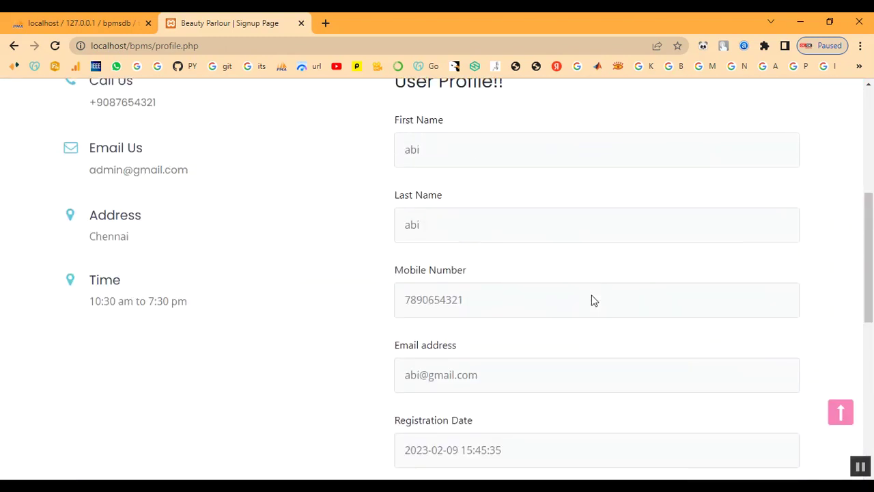
scroll(592, 301, up, 5)
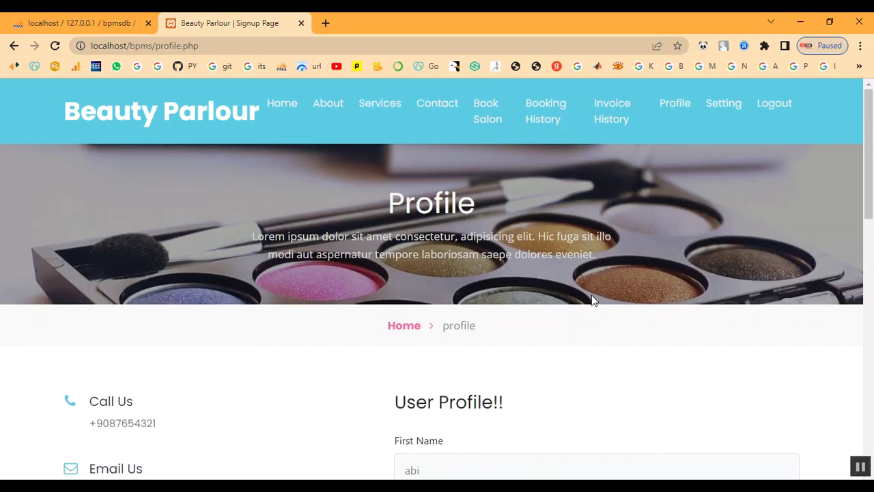
Look at the password Setting page and log out of the customer account.
click(722, 107)
scroll(681, 230, down, 5)
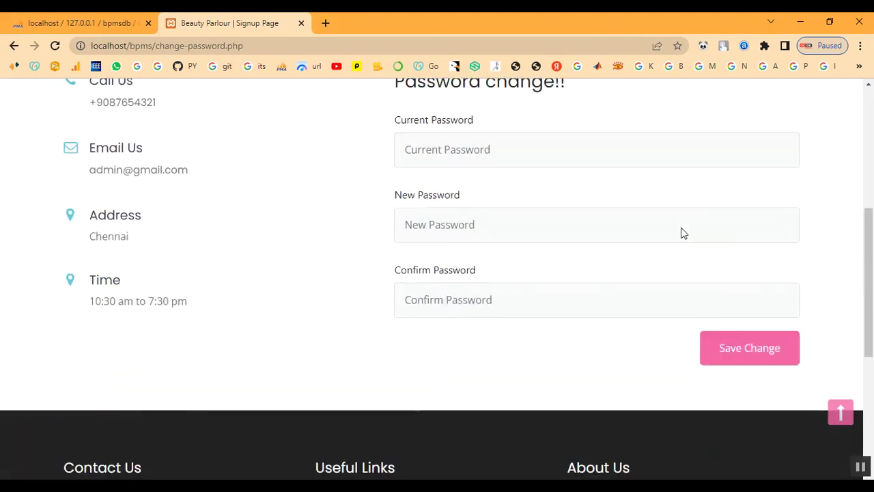
scroll(690, 222, up, 5)
click(774, 104)
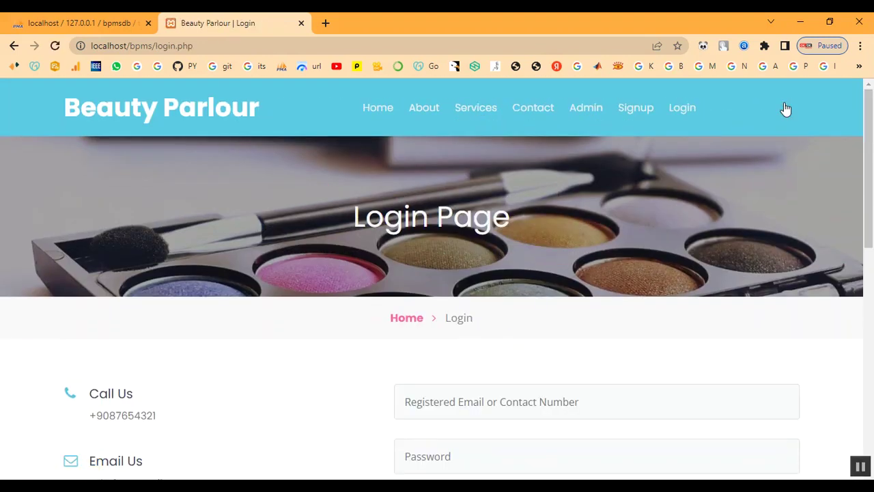
Sign in to the admin panel with the admin username and password.
click(405, 320)
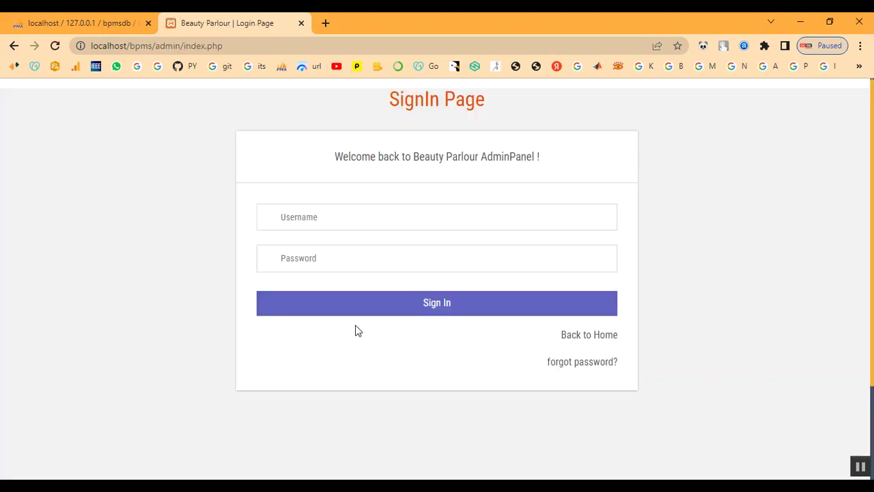
click(347, 224)
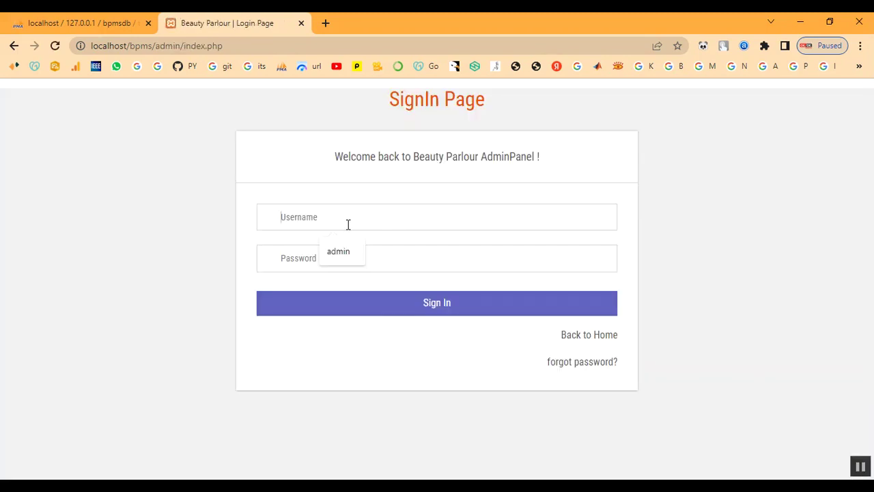
text(ad)
text(T)
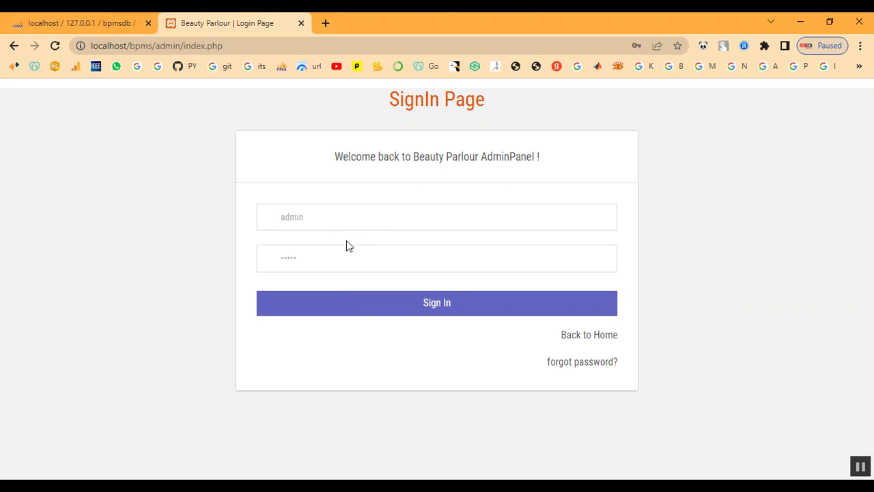
click(363, 302)
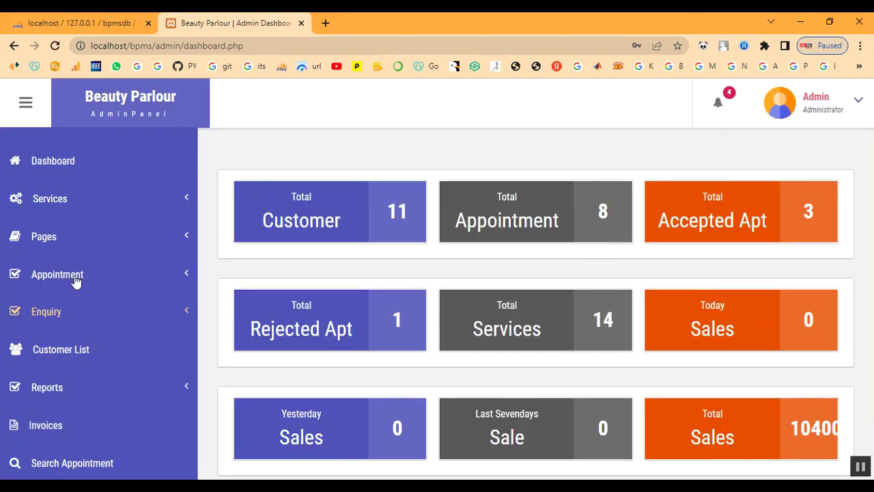
Open All Appointments and view the details of the new appointment in row 8.
click(71, 277)
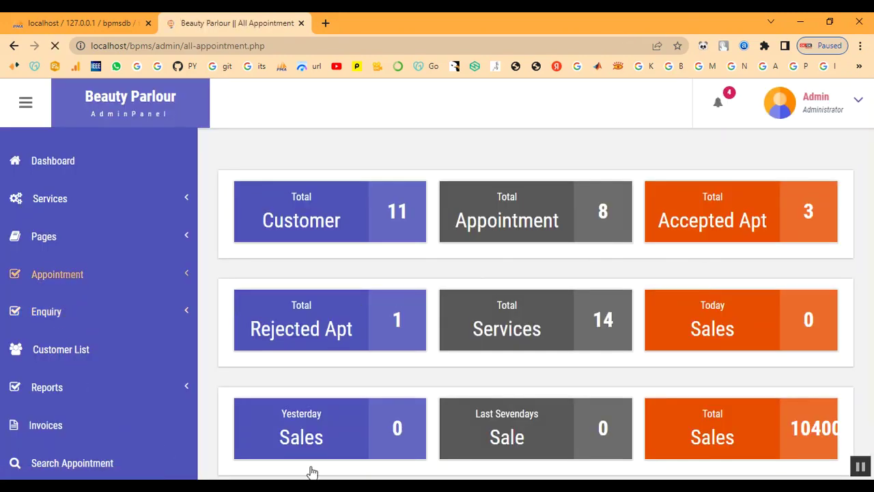
scroll(403, 318, down, 3)
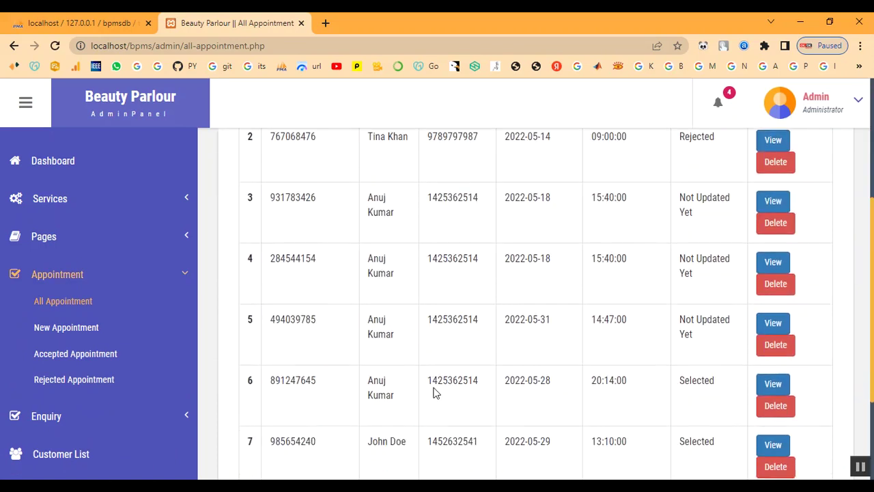
scroll(434, 392, down, 3)
drag(367, 355, 712, 384)
click(714, 384)
click(778, 361)
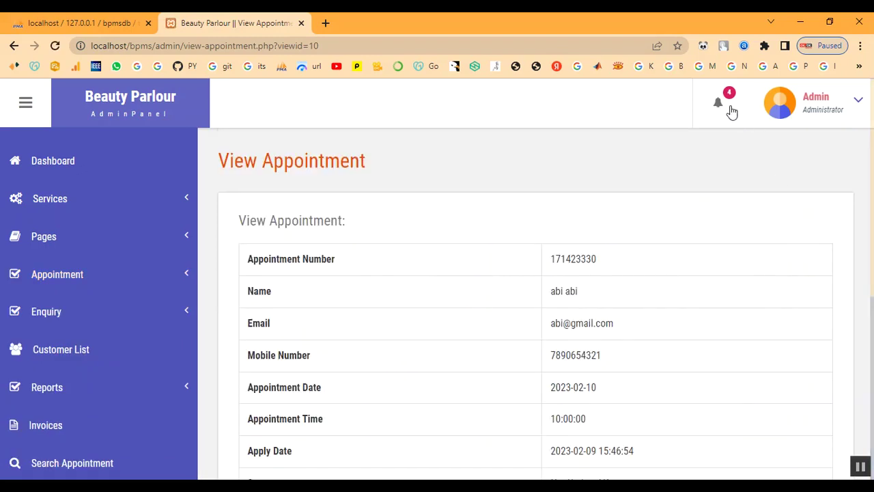
Open the new appointment's entry from the bell notifications and review it.
click(721, 107)
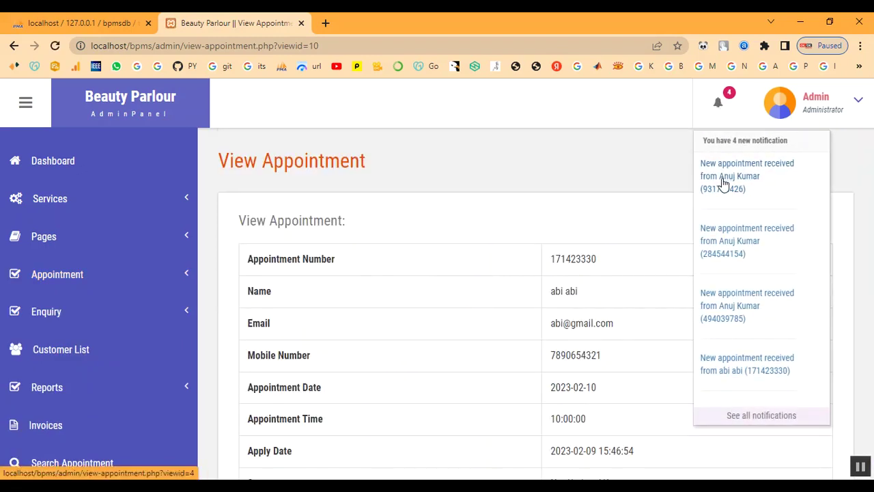
click(717, 371)
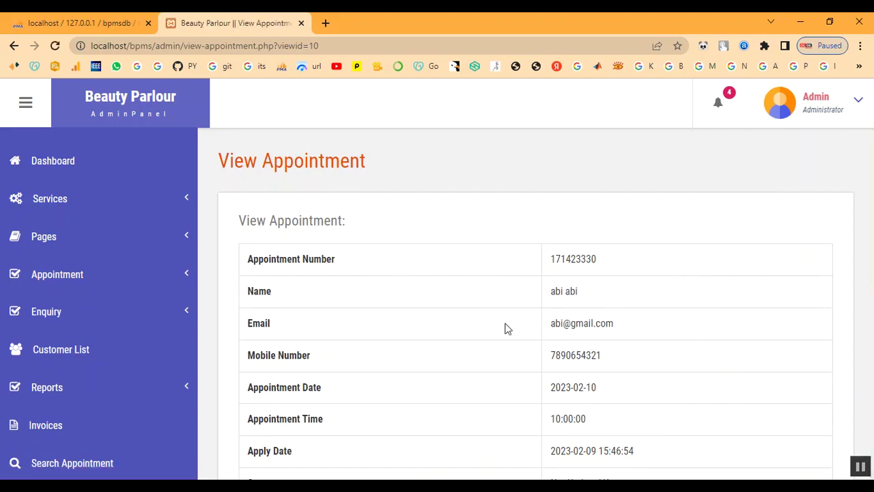
scroll(714, 302, down, 3)
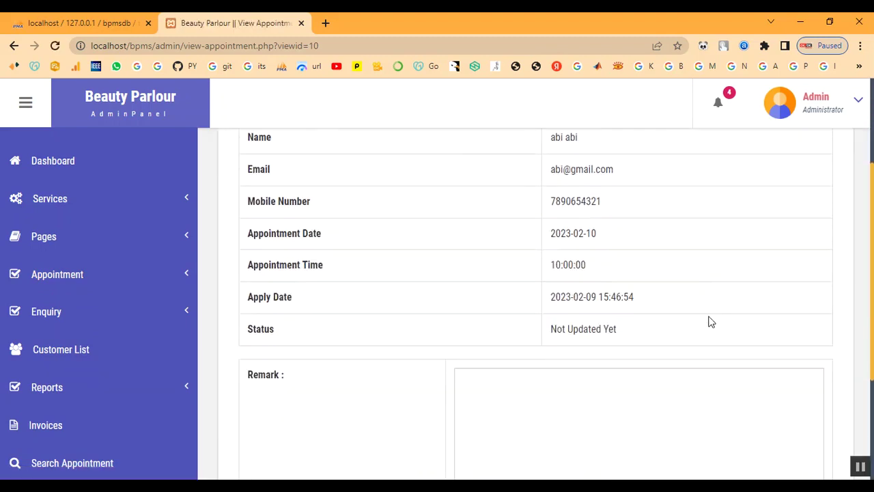
scroll(615, 317, up, 2)
scroll(617, 316, down, 3)
Save the remark 'Your Appointment has been Booked' with status Selected.
click(611, 339)
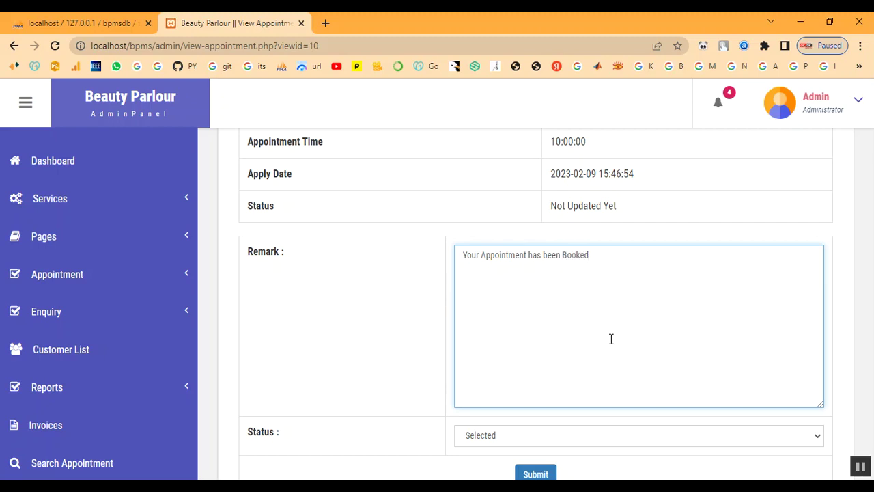
scroll(611, 339, down, 1)
click(565, 377)
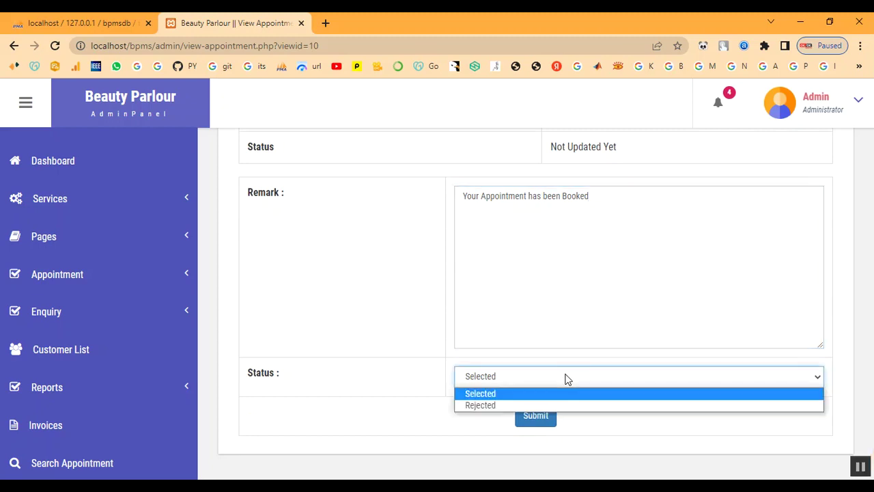
click(566, 394)
click(532, 415)
drag(483, 101, 313, 93)
Dismiss the update alert and confirm the 2023-02-10 appointment now shows Selected.
click(538, 119)
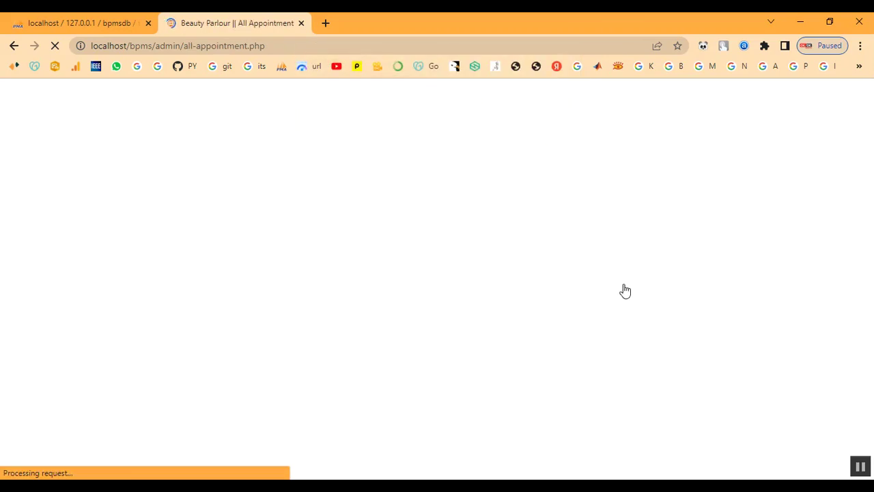
scroll(687, 429, down, 5)
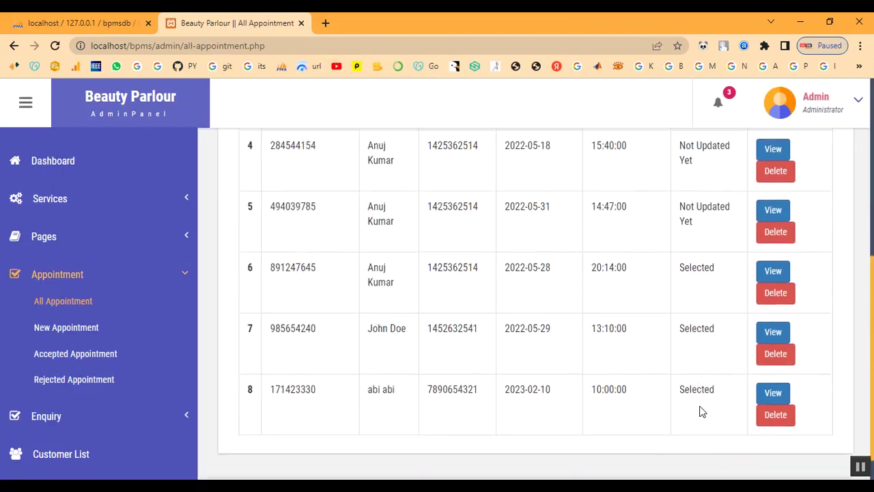
scroll(700, 406, down, 1)
mouse_move(686, 361)
mouse_down()
mouse_move(708, 363)
mouse_move(697, 366)
mouse_up()
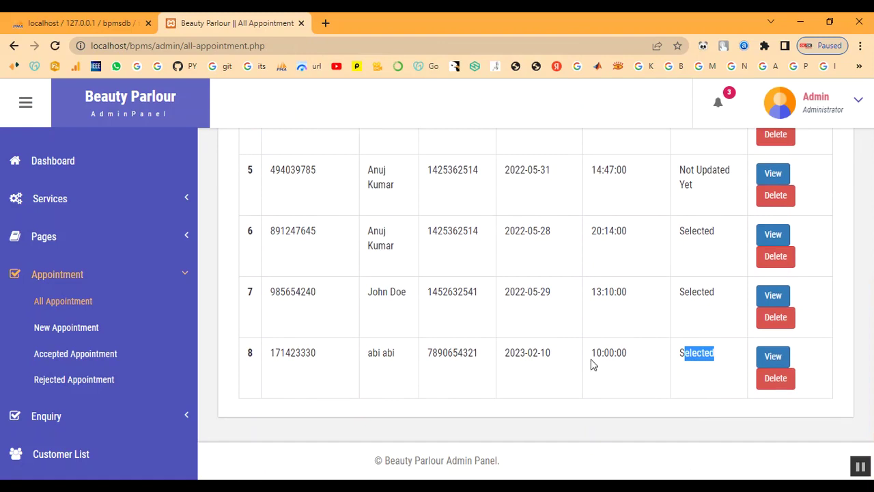
scroll(402, 413, up, 3)
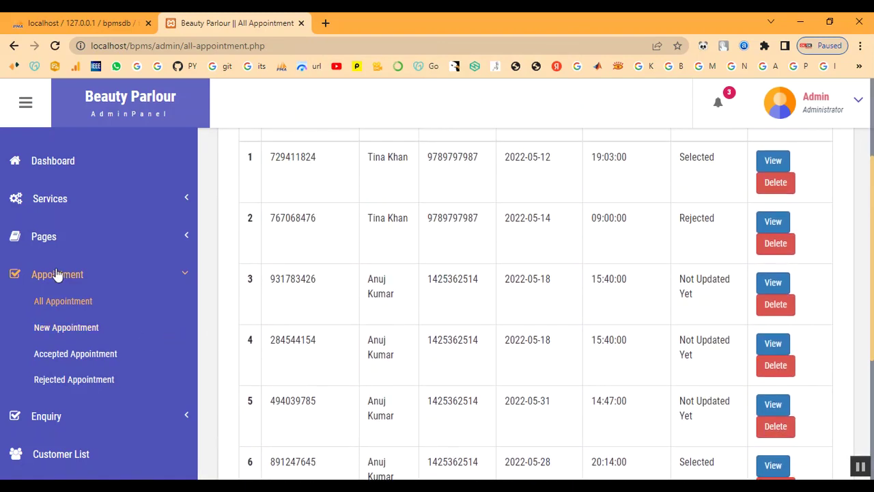
click(58, 274)
scroll(88, 351, down, 2)
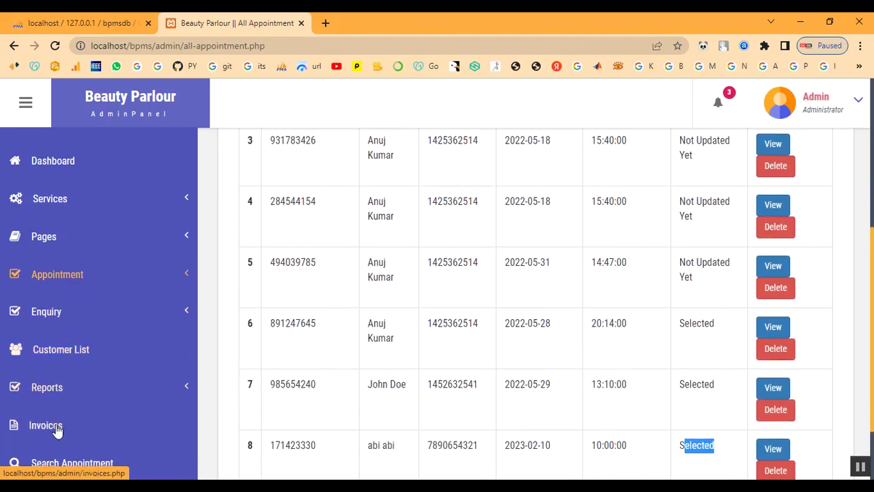
Assign Keratin Treatment to the newest customer in Customer List, creating an invoice.
click(60, 355)
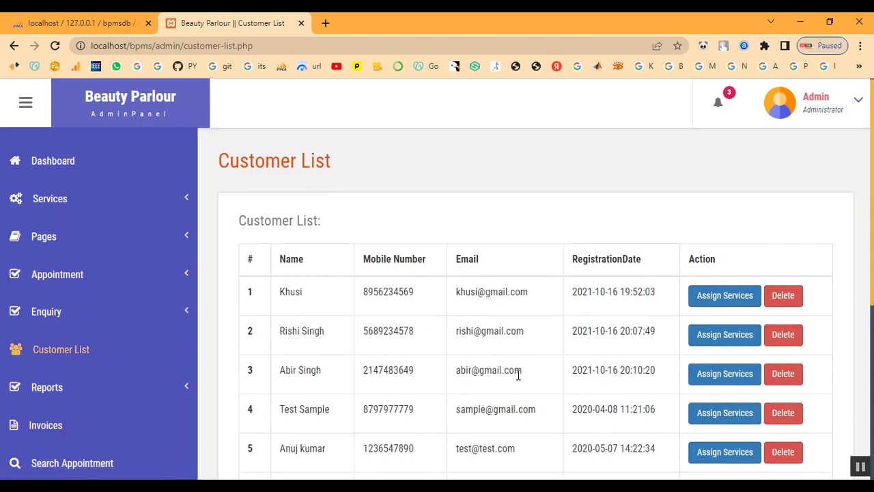
scroll(698, 383, down, 4)
scroll(698, 403, down, 1)
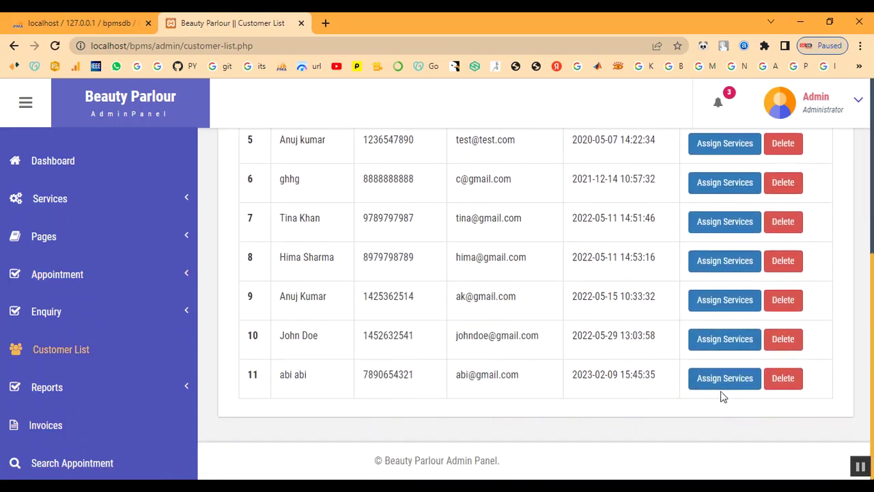
click(720, 385)
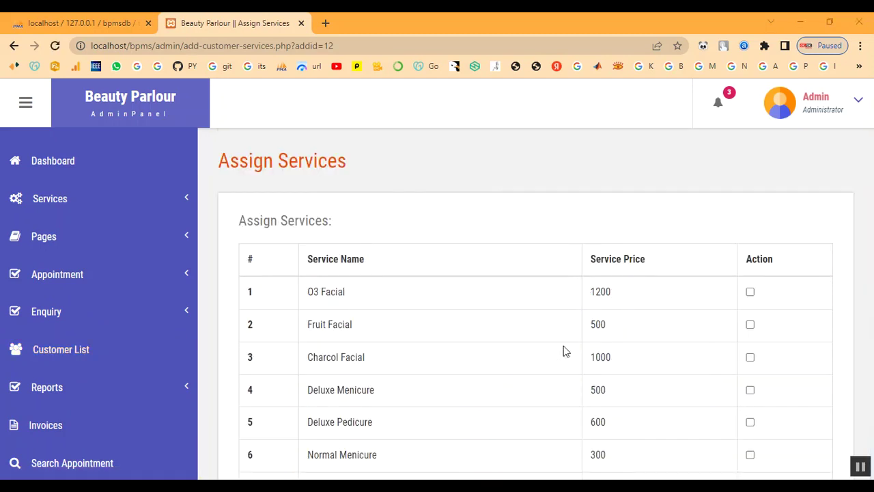
scroll(355, 321, down, 5)
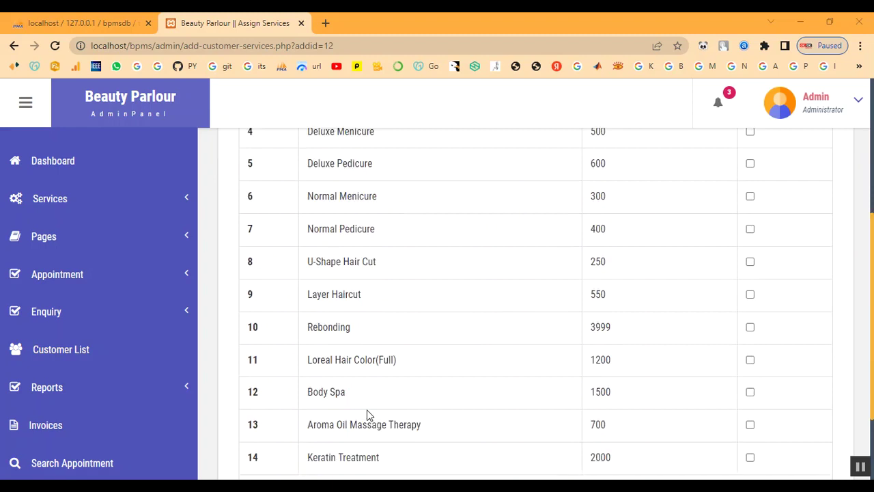
click(749, 343)
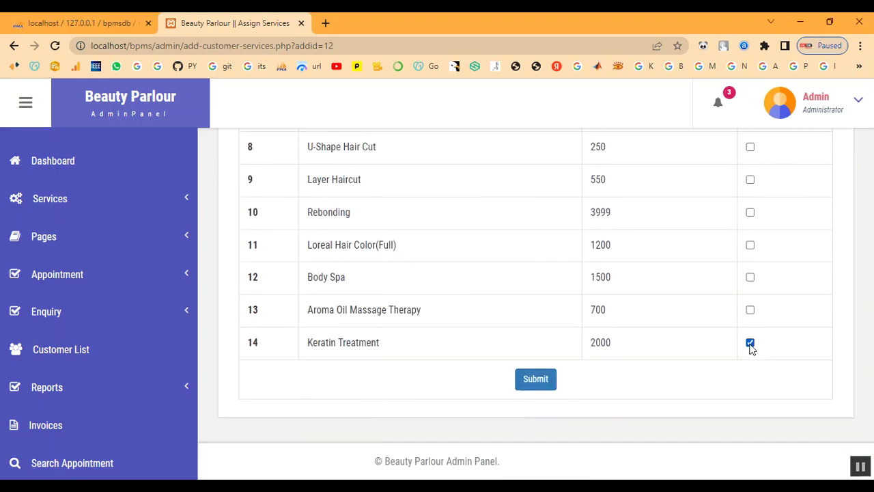
click(535, 378)
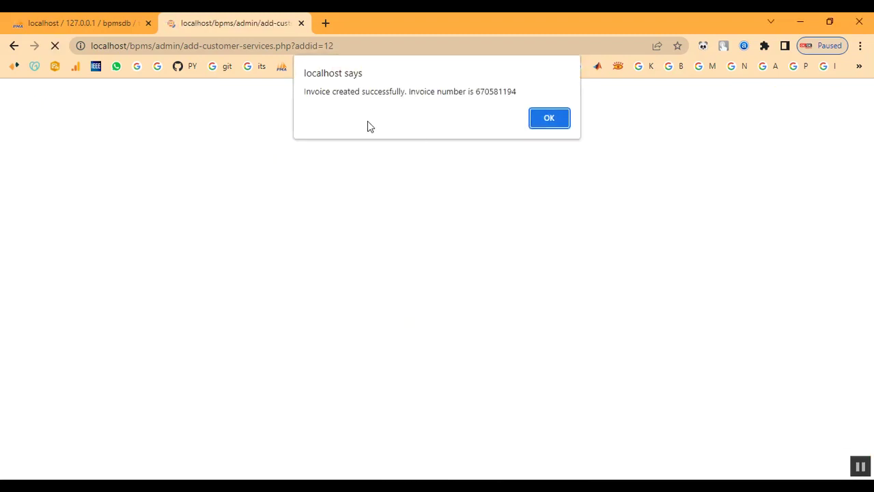
drag(438, 88, 517, 92)
Open the newest invoice, showing Keratin Treatment at 2000 with grand total 2000.
click(550, 119)
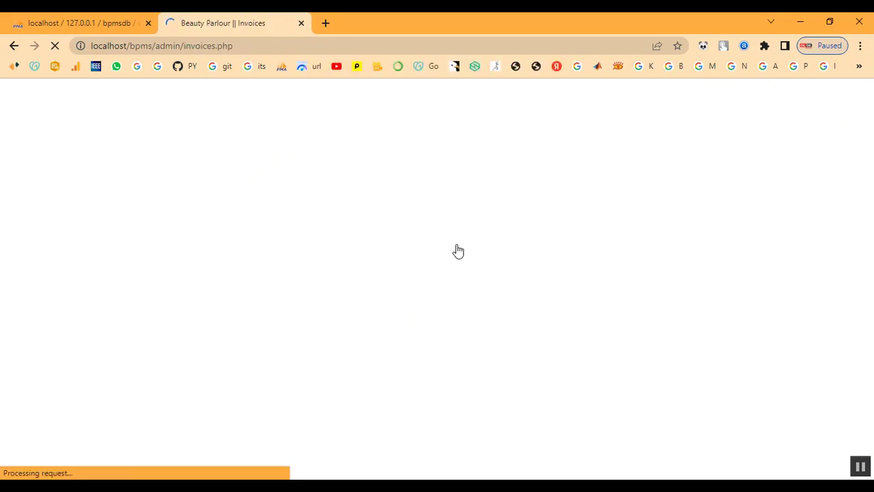
scroll(496, 380, down, 1)
scroll(497, 380, down, 1)
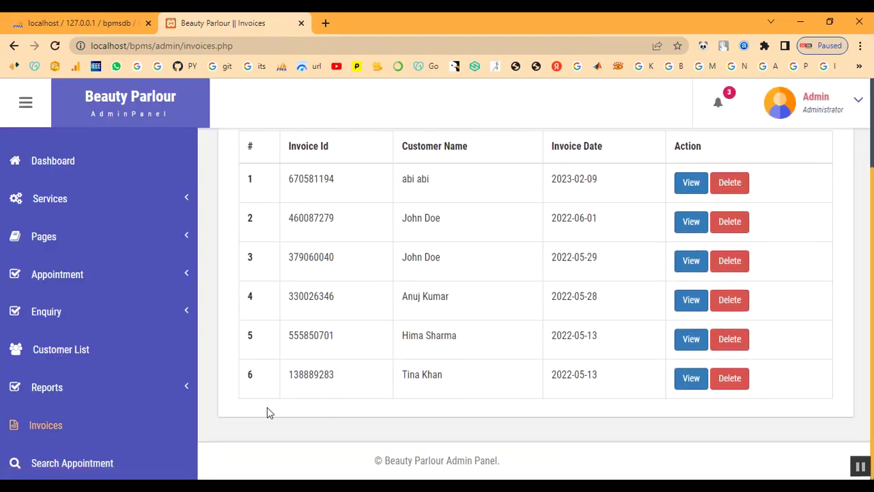
click(56, 427)
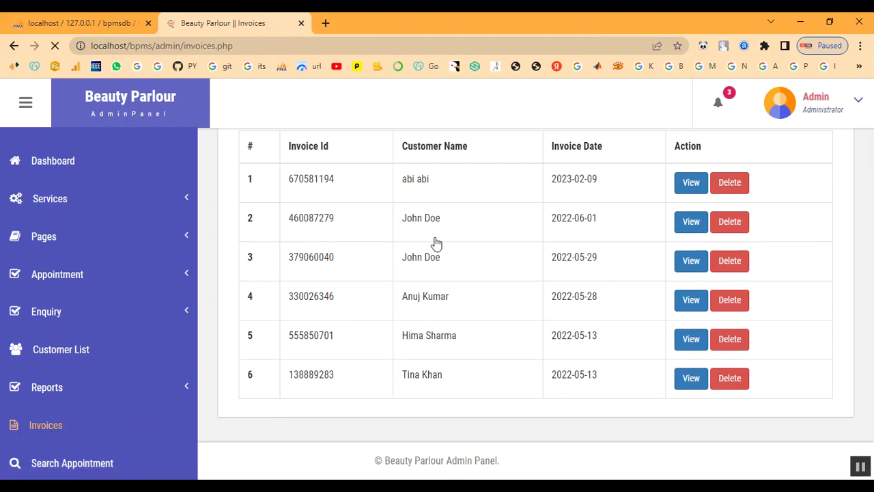
click(696, 301)
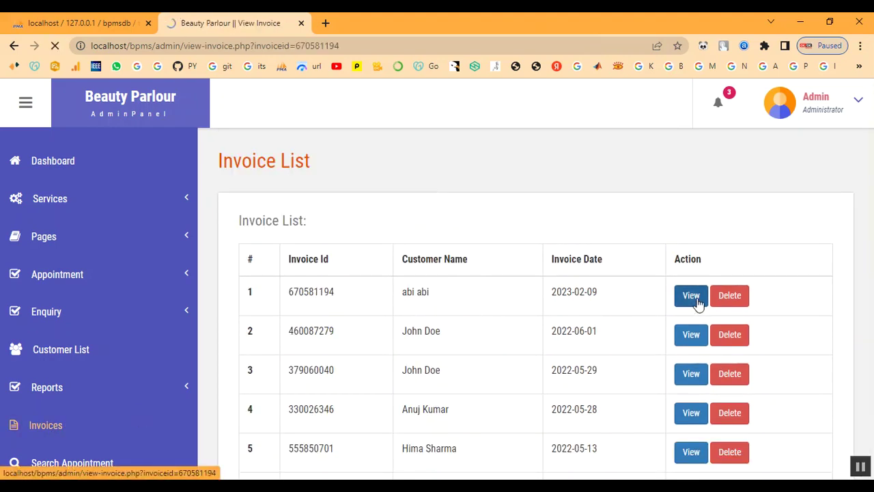
scroll(451, 308, down, 2)
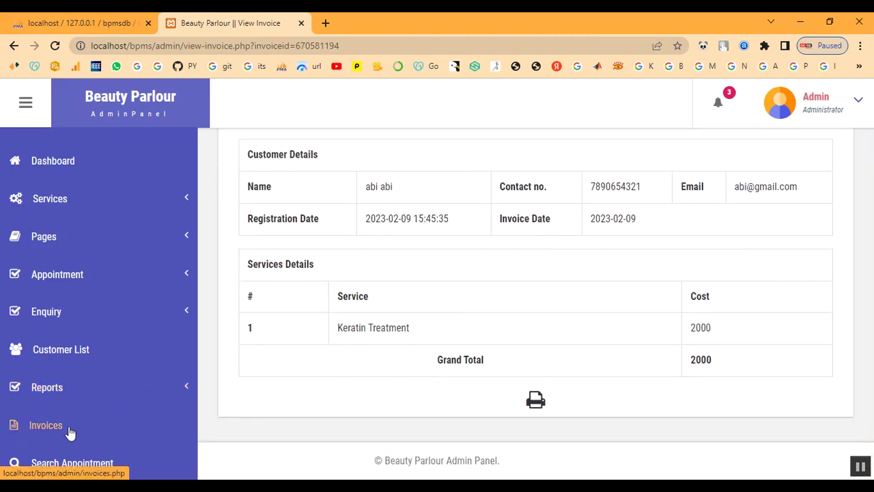
Search appointments by the customer's name, view the 2023-02-10 result, then return to the Invoice List.
click(98, 465)
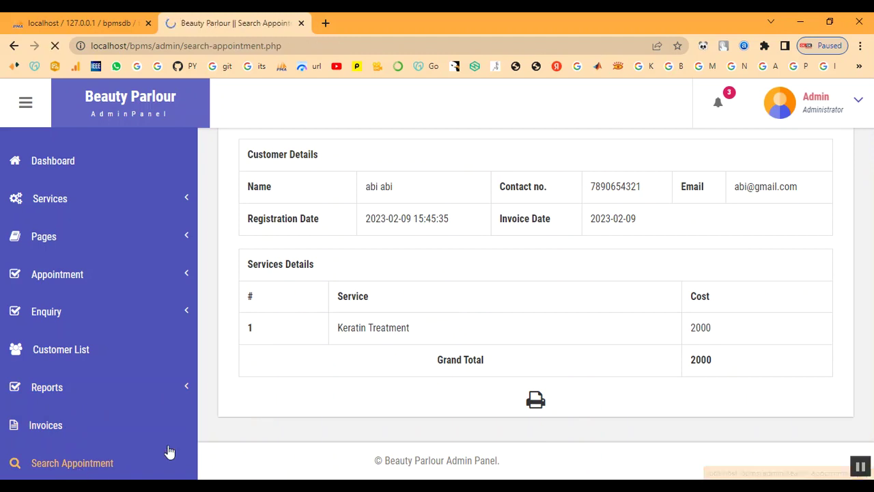
click(333, 302)
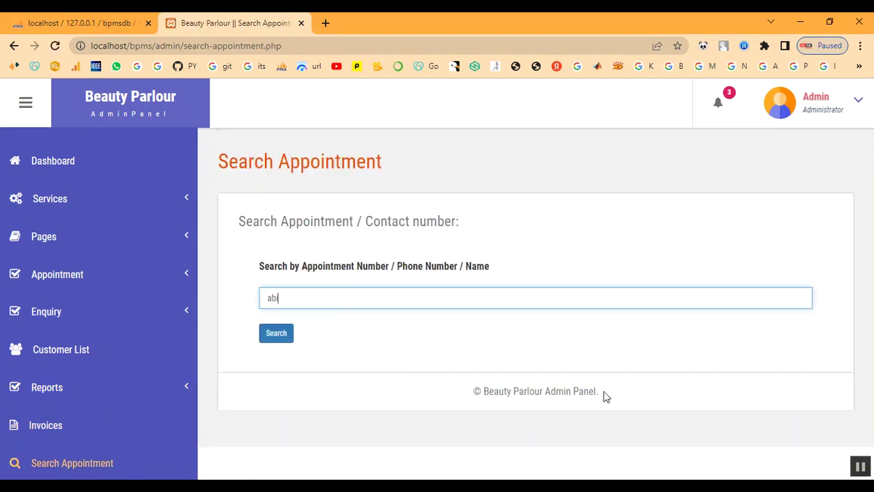
click(282, 333)
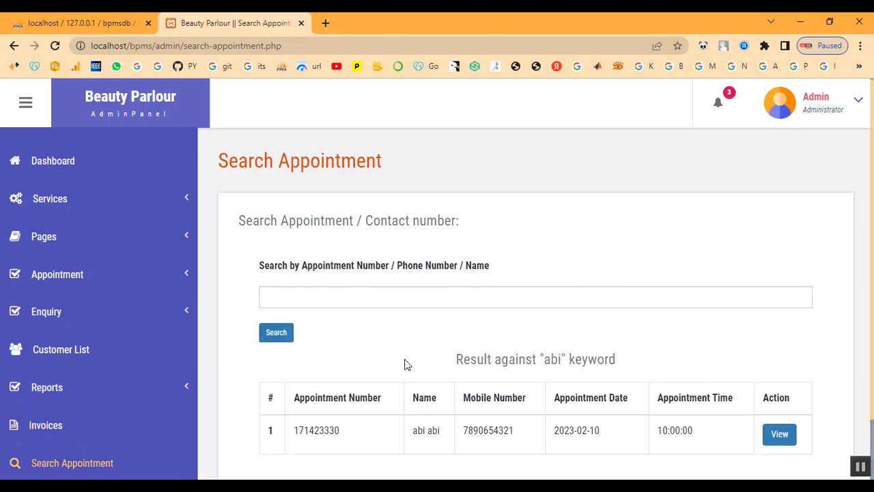
scroll(464, 372, down, 2)
click(780, 370)
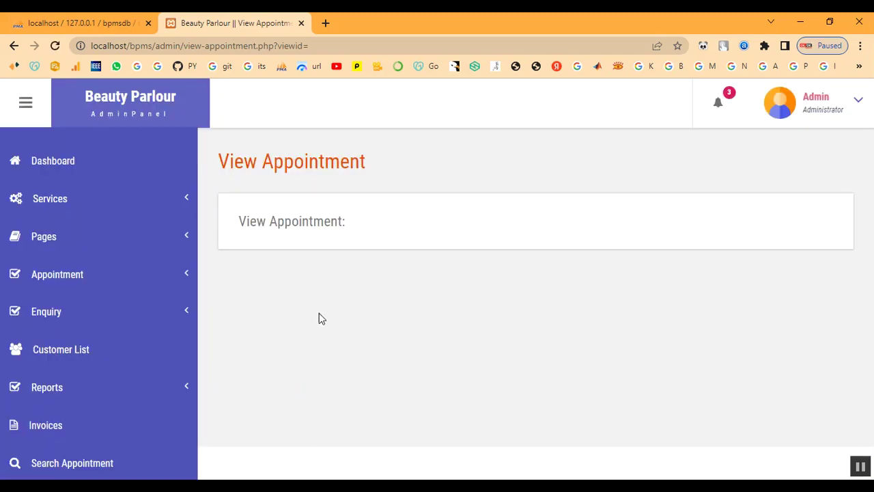
click(43, 428)
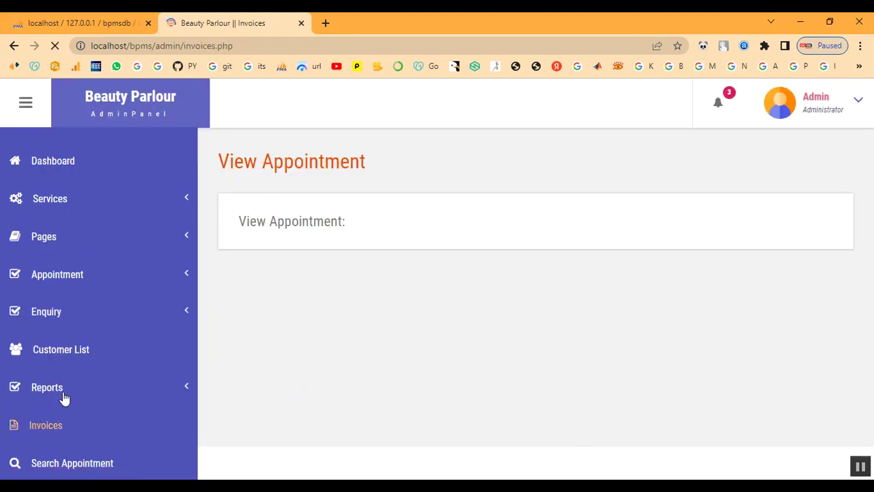
click(63, 391)
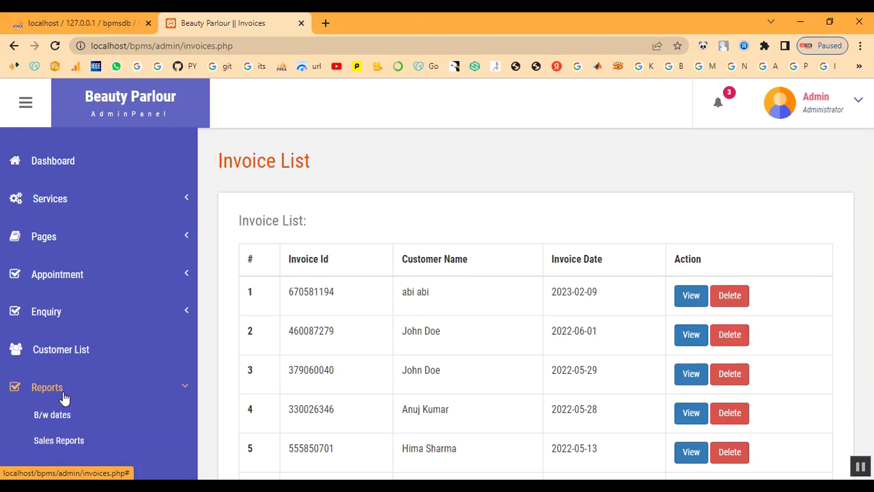
Generate the between-dates report from 02/08/2023 to 02/28/2023 and inspect its invoice row.
click(58, 423)
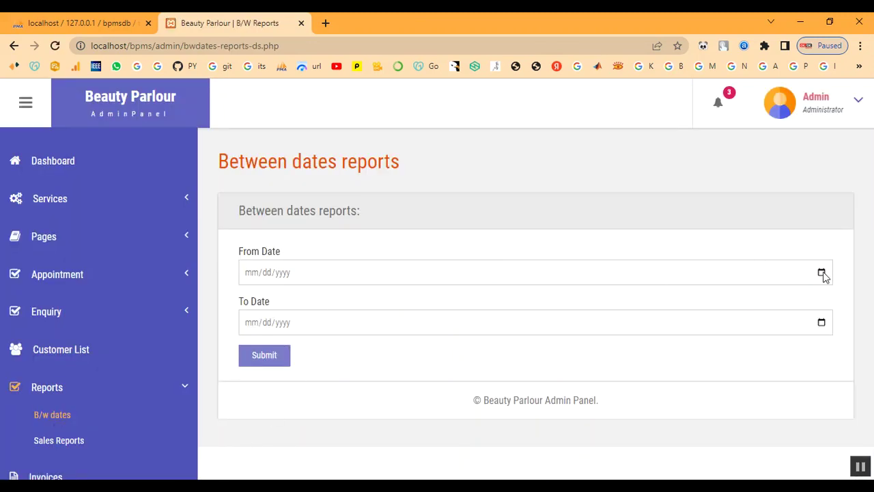
click(822, 273)
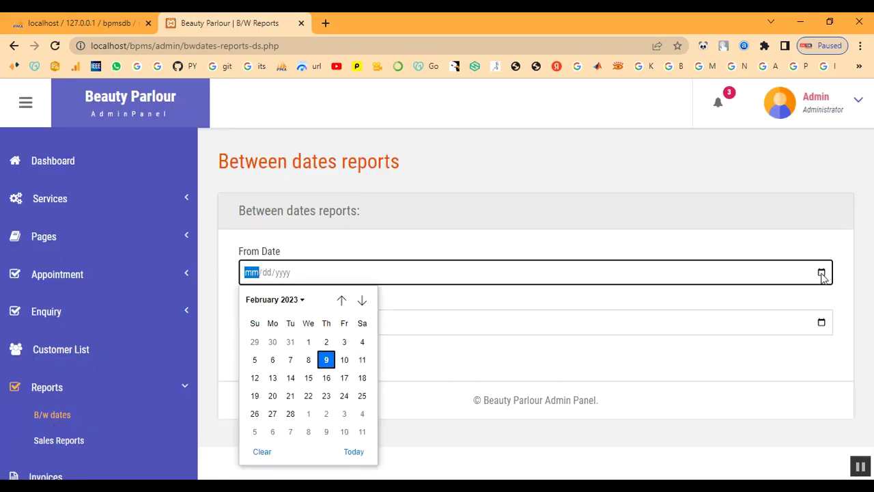
click(308, 359)
click(821, 328)
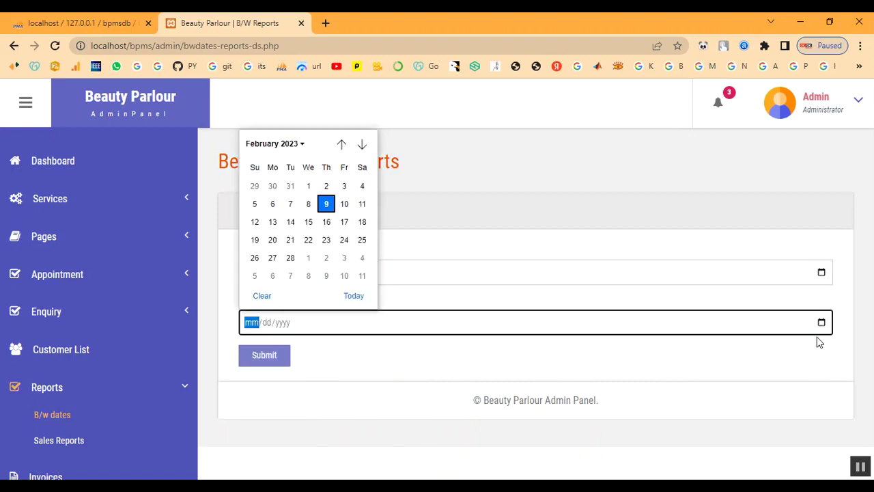
click(290, 257)
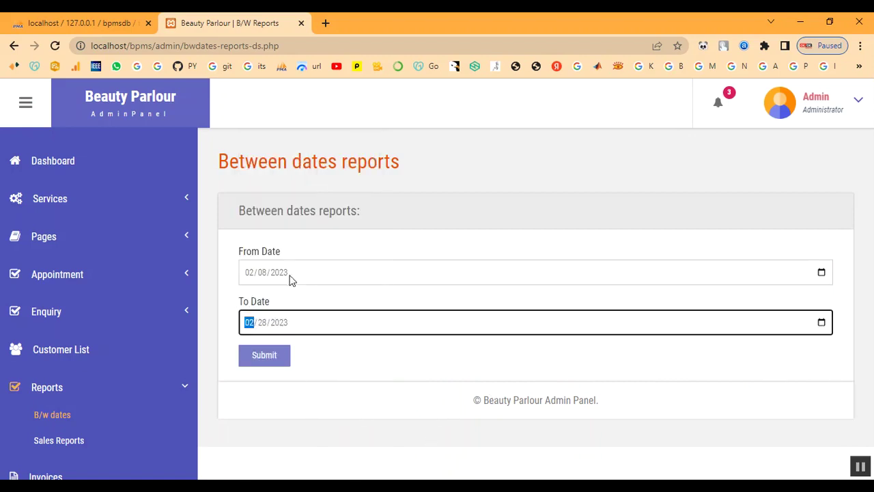
click(278, 367)
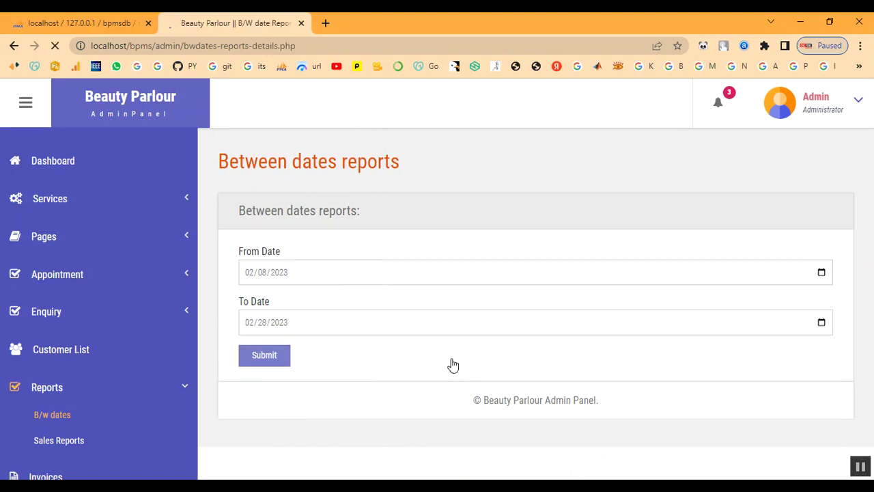
drag(315, 302, 654, 308)
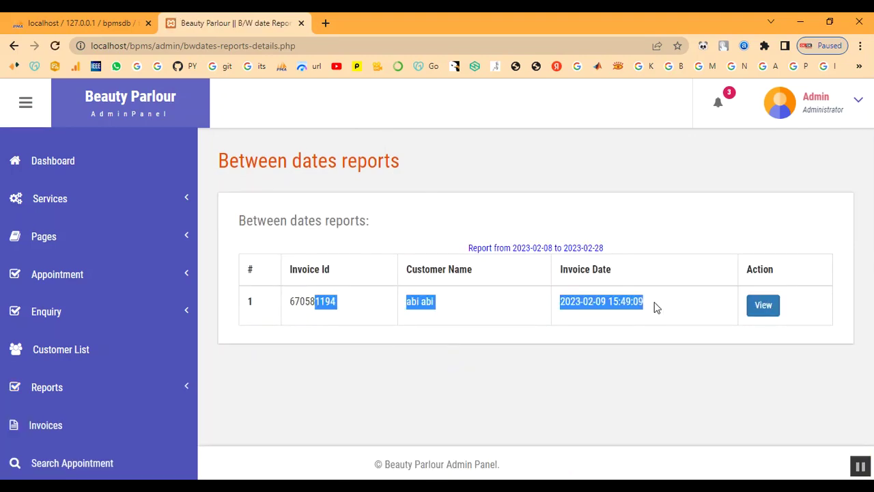
click(655, 302)
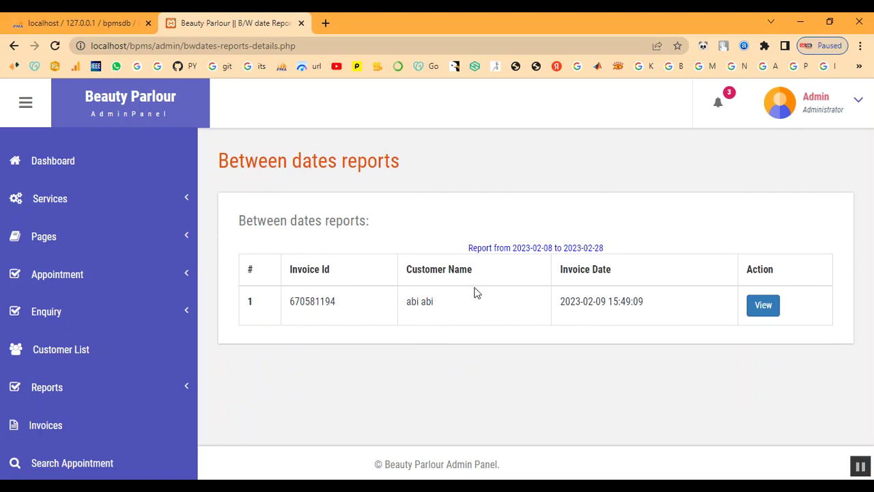
scroll(75, 429, down, 1)
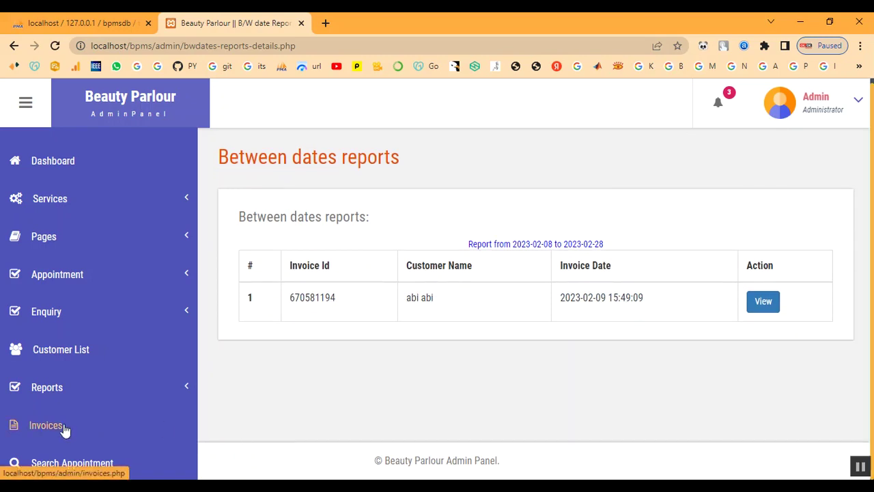
Run the month-wise Sales Report for 02/02/2023 to 02/28/2023, showing sales of 2000.
click(52, 393)
click(59, 440)
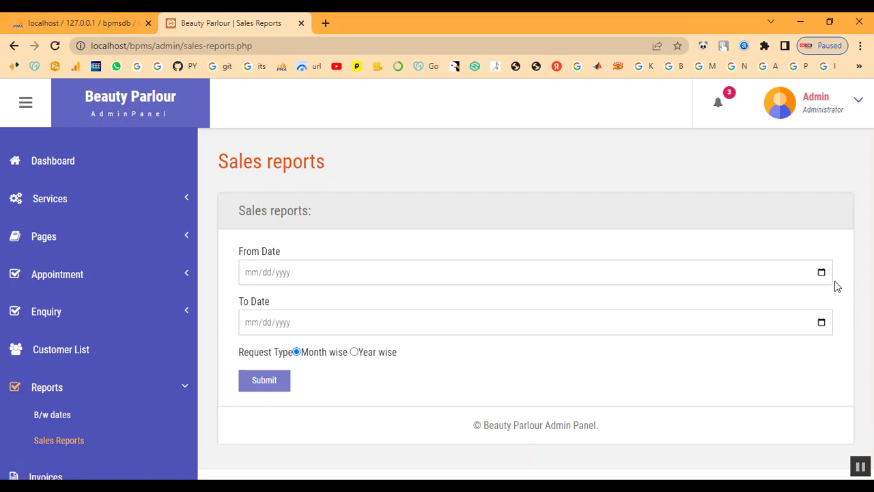
click(821, 272)
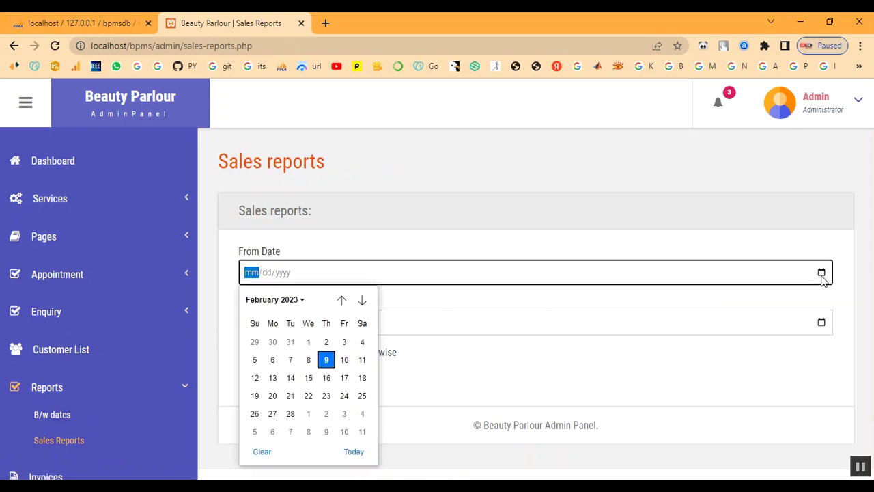
click(324, 343)
click(821, 323)
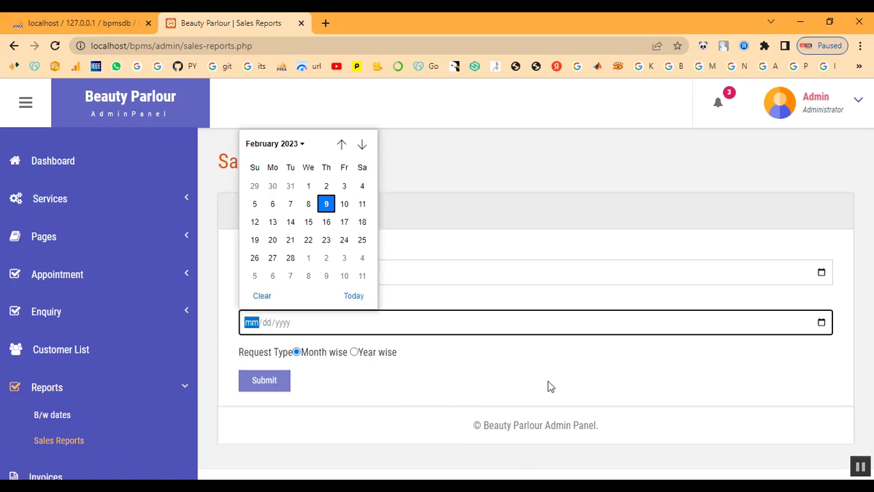
click(289, 260)
click(266, 386)
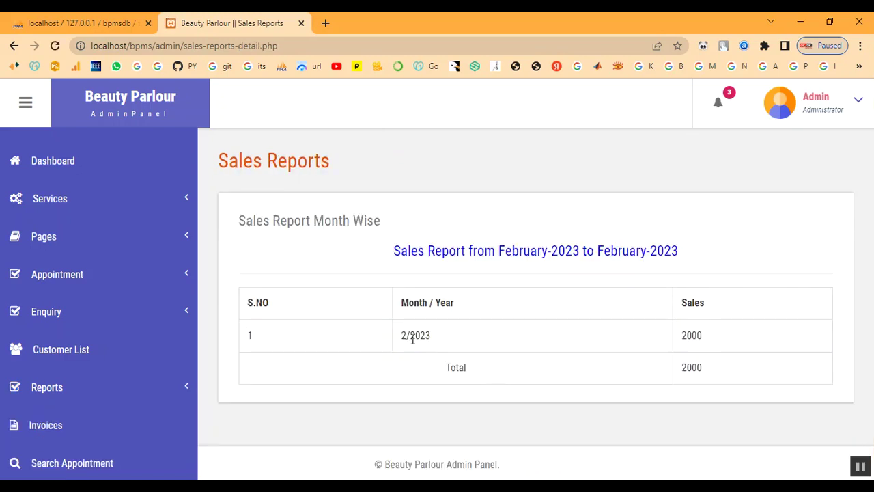
drag(679, 337, 733, 388)
click(733, 389)
click(71, 168)
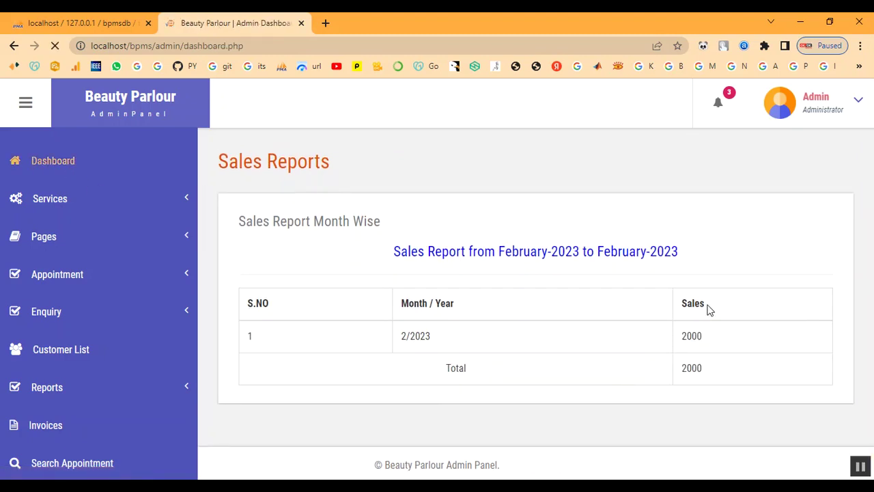
Check the dashboard's total sales of 12400, then log out through the Admin account menu.
scroll(732, 287, down, 1)
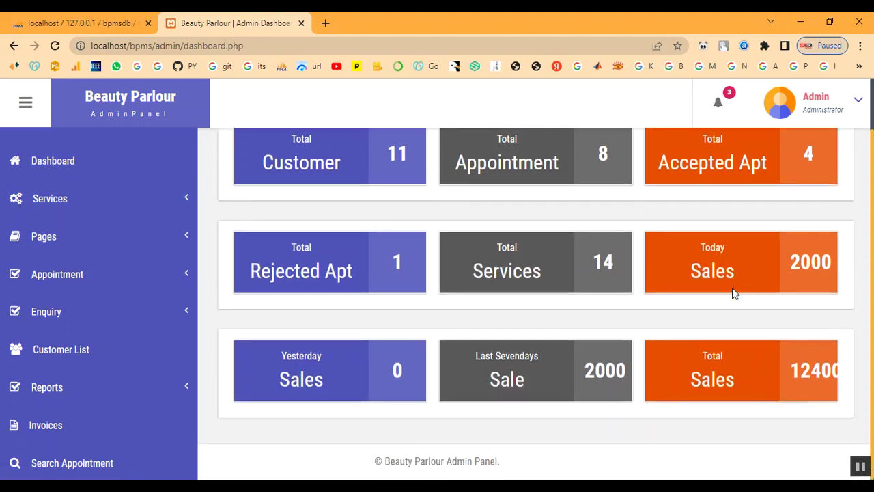
click(828, 114)
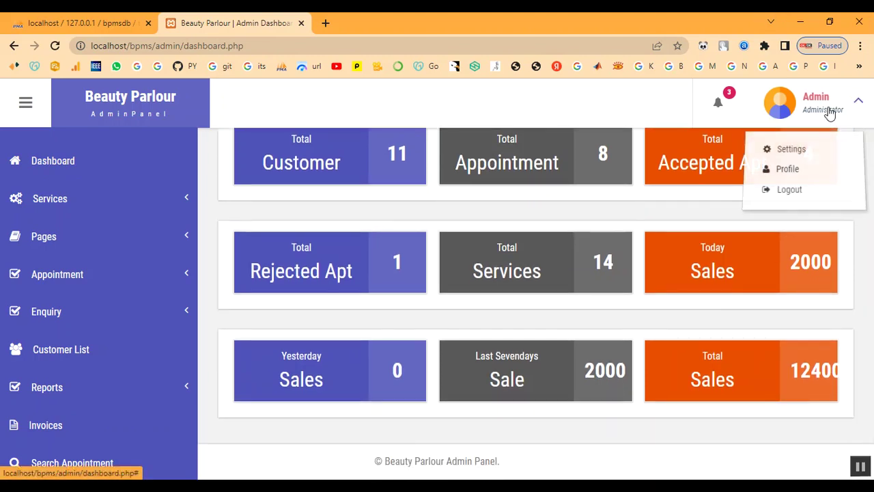
double_click(796, 370)
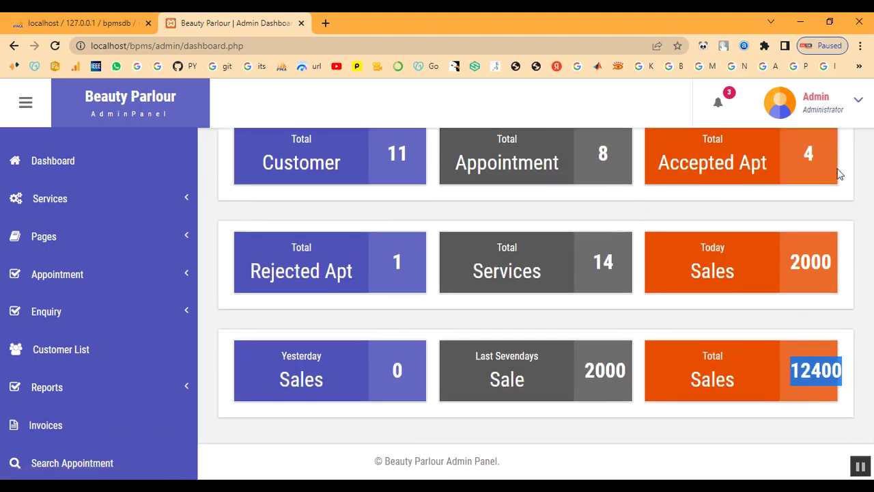
click(819, 109)
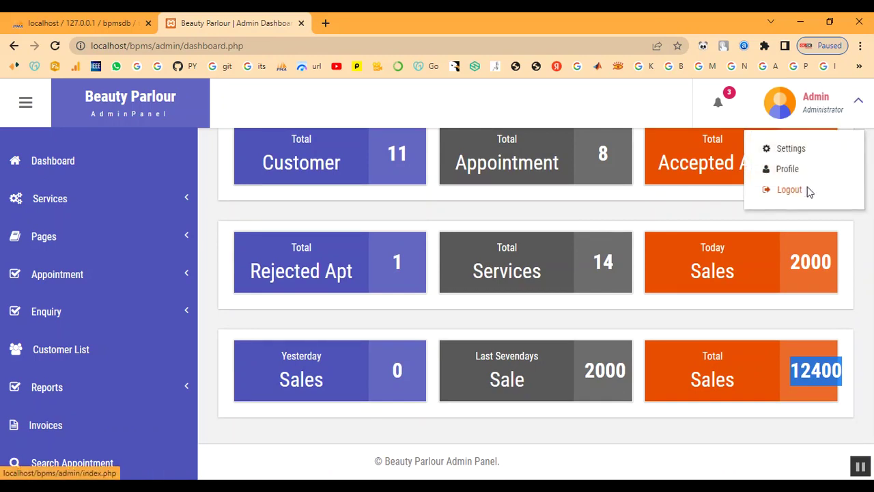
click(810, 188)
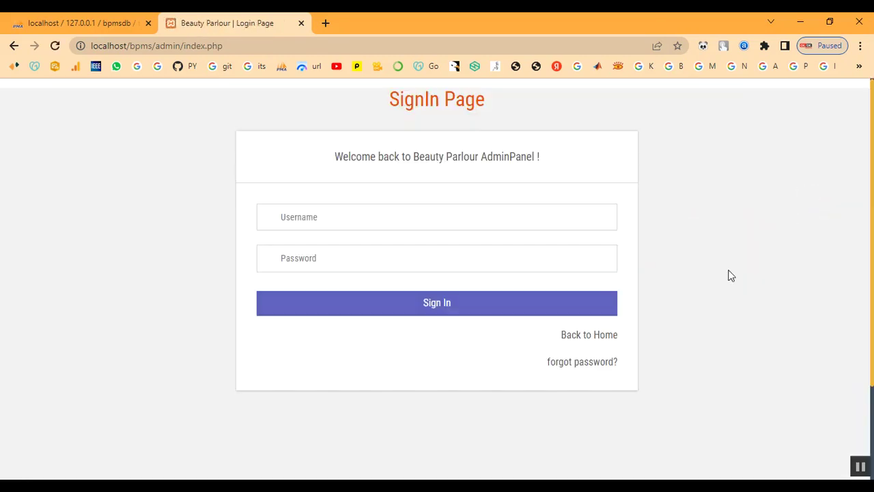
Return to the public home page and sign in as the customer with their e-mail and password.
click(328, 216)
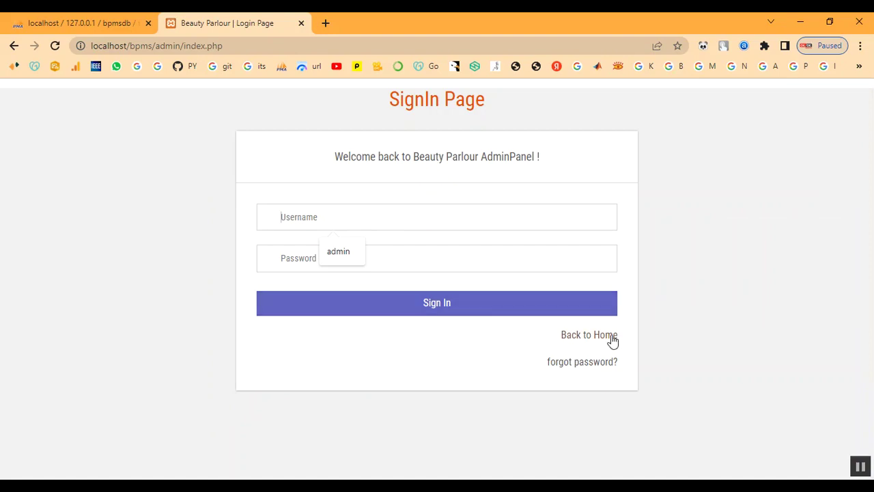
click(611, 337)
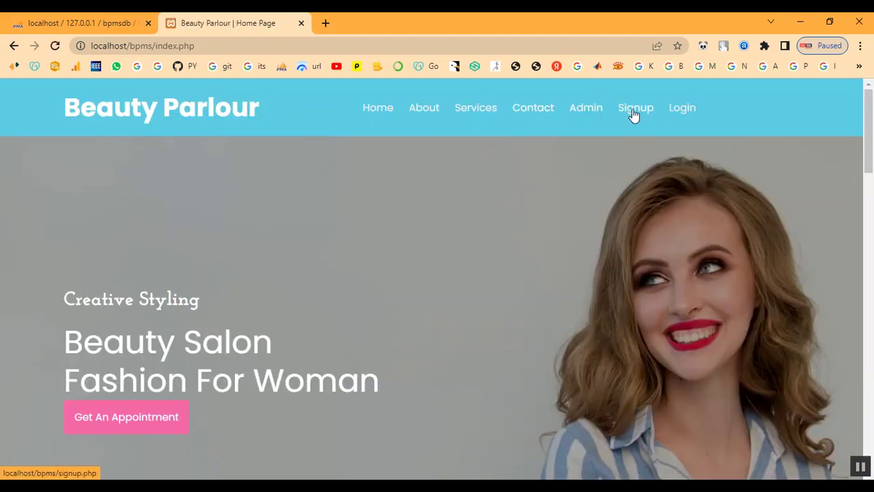
click(680, 109)
scroll(505, 307, down, 2)
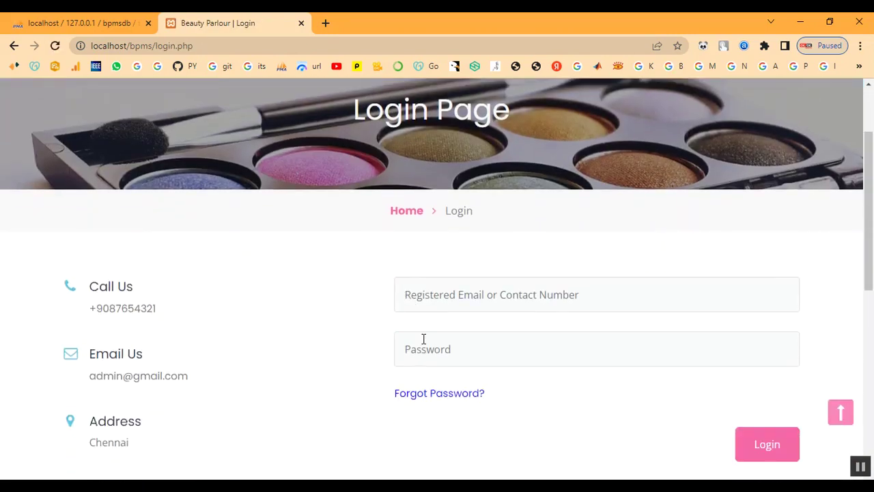
click(497, 275)
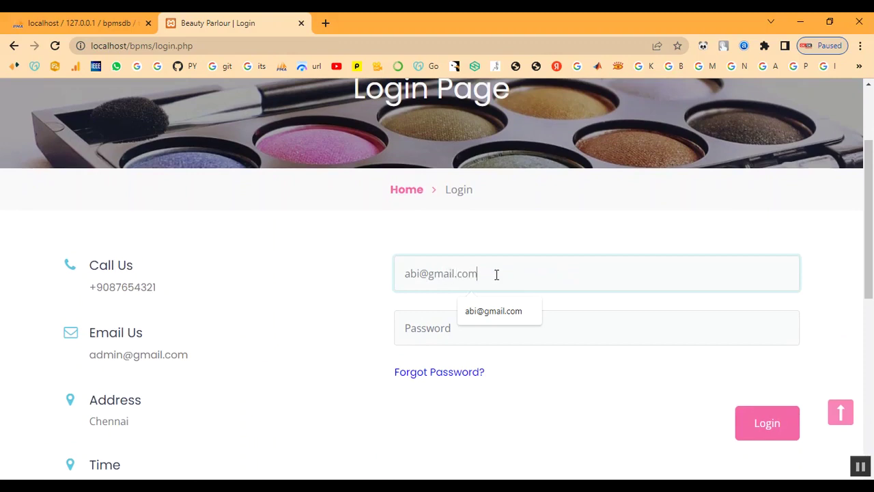
key(Tab)
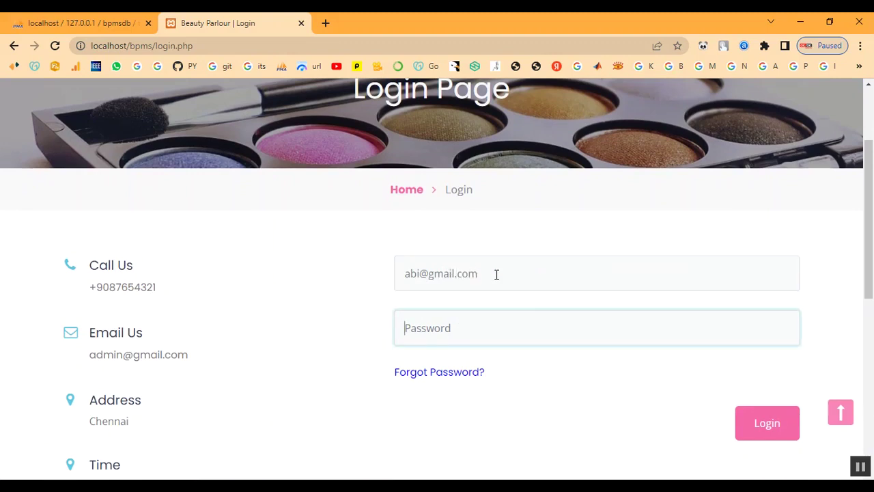
text(a)
click(790, 437)
click(534, 117)
View the 2023-02-10 appointment's details in Booking History, showing its Selected status.
scroll(631, 284, down, 2)
scroll(633, 284, down, 1)
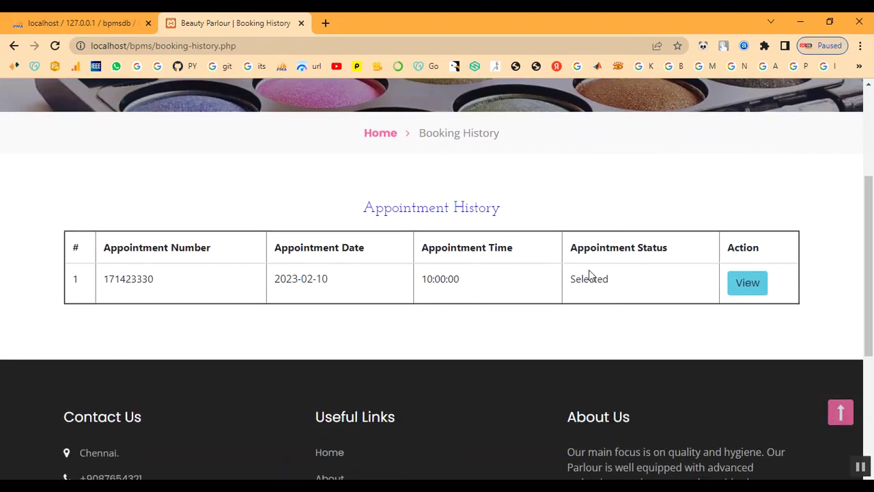
double_click(579, 278)
click(751, 284)
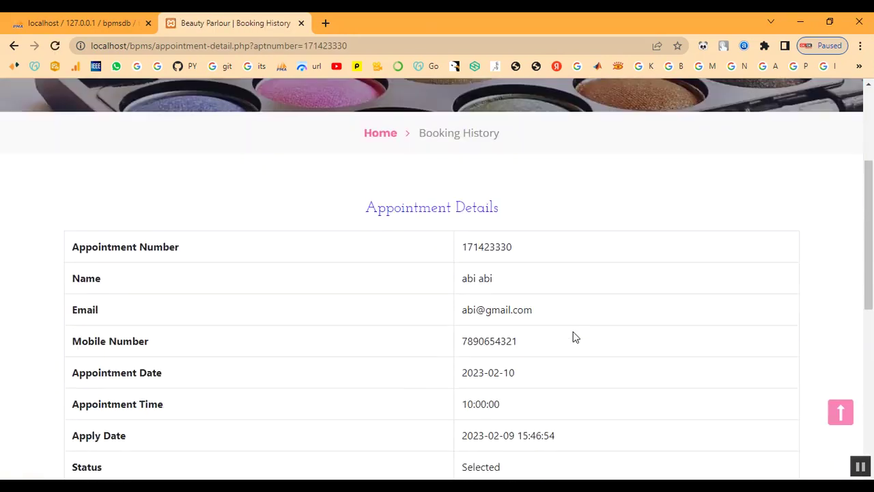
scroll(575, 337, down, 2)
double_click(482, 340)
click(547, 349)
scroll(545, 349, up, 4)
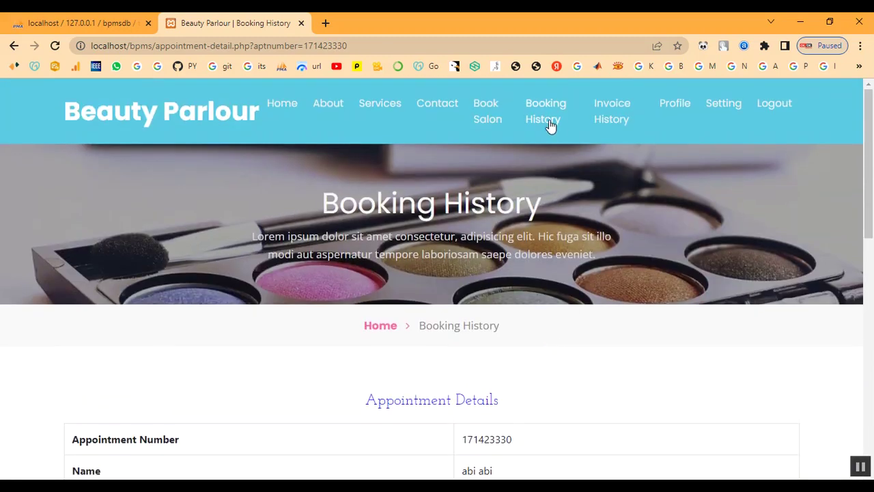
Open the 2023-02-09 invoice from Invoice History: Keratin Treatment 2000, grand total 2000.
click(607, 123)
scroll(616, 274, down, 3)
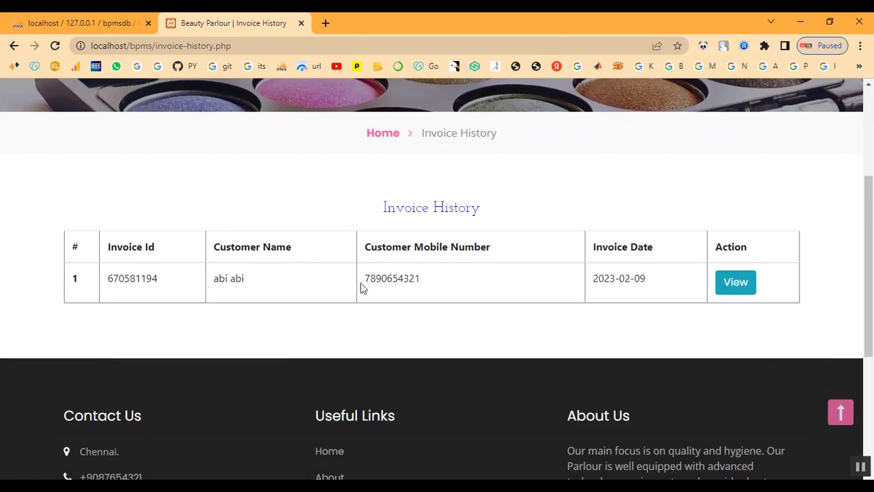
click(729, 284)
scroll(524, 344, down, 3)
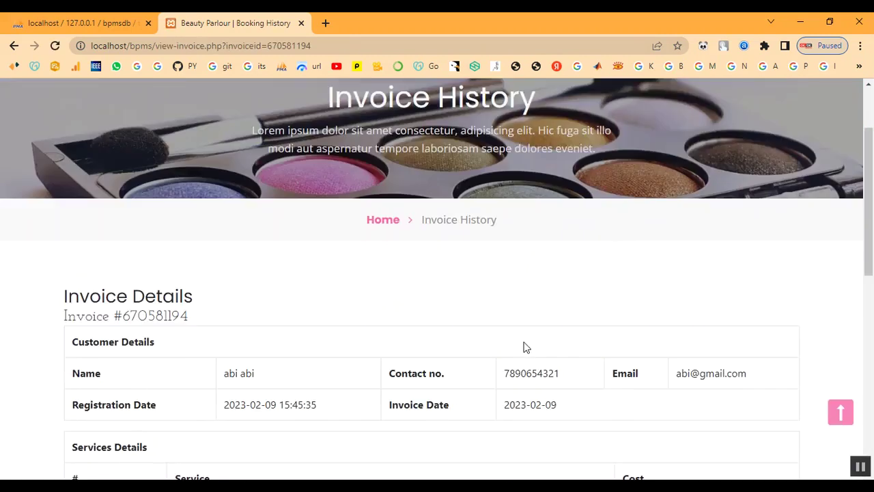
scroll(523, 341, down, 1)
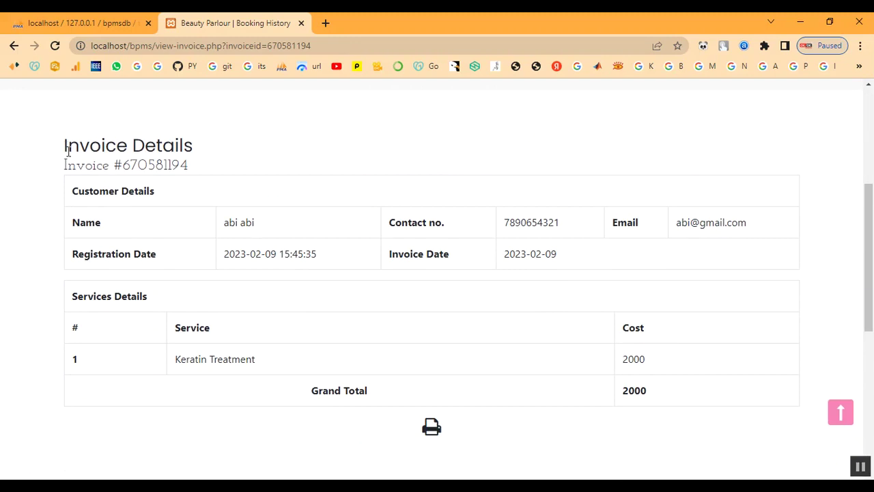
drag(67, 152, 663, 459)
click(553, 443)
scroll(546, 394, up, 4)
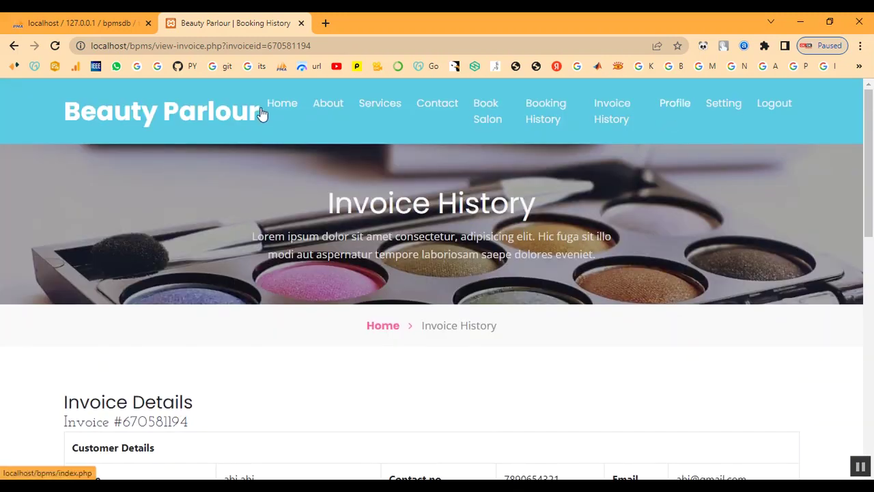
Log the customer out and go to the public Contact Us page's enquiry form.
click(264, 111)
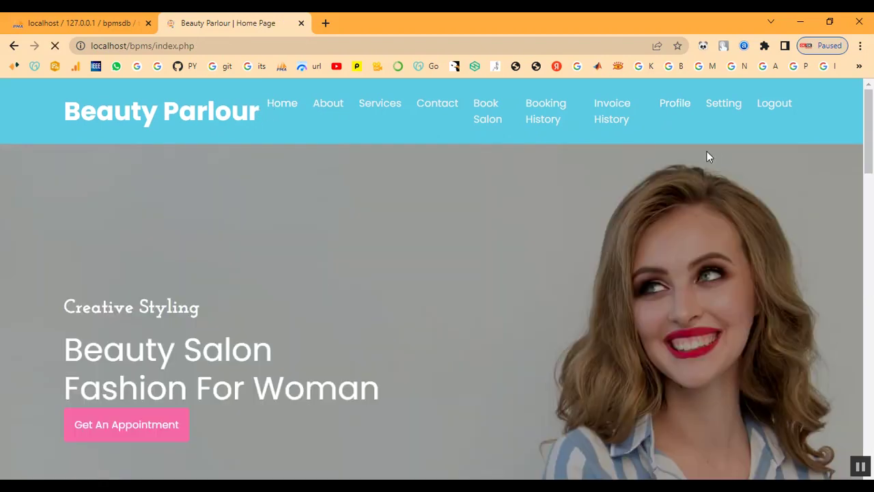
scroll(705, 312, down, 10)
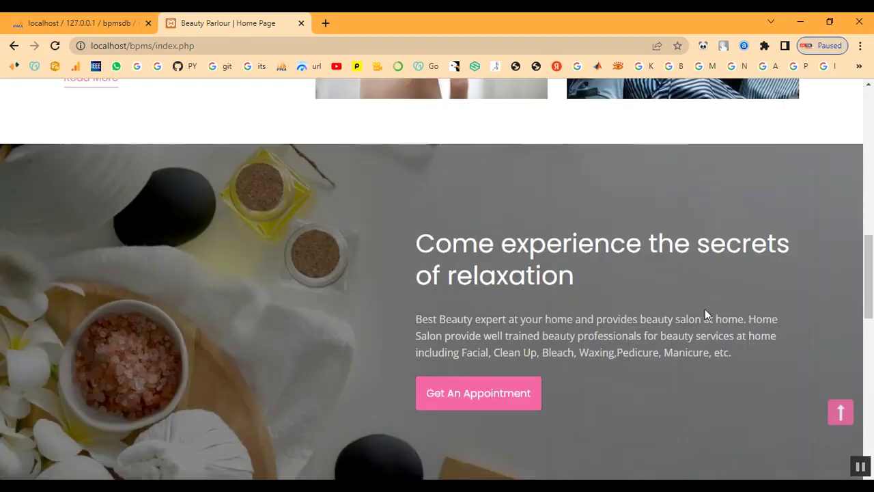
scroll(705, 310, up, 10)
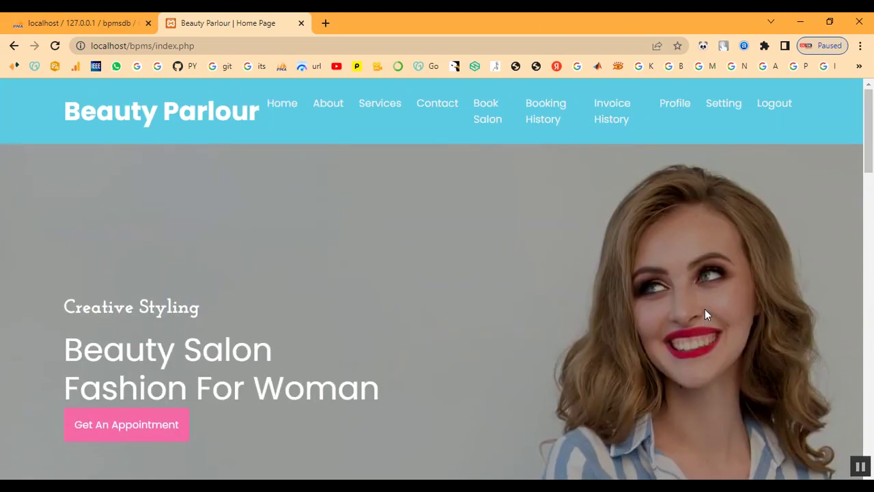
click(783, 102)
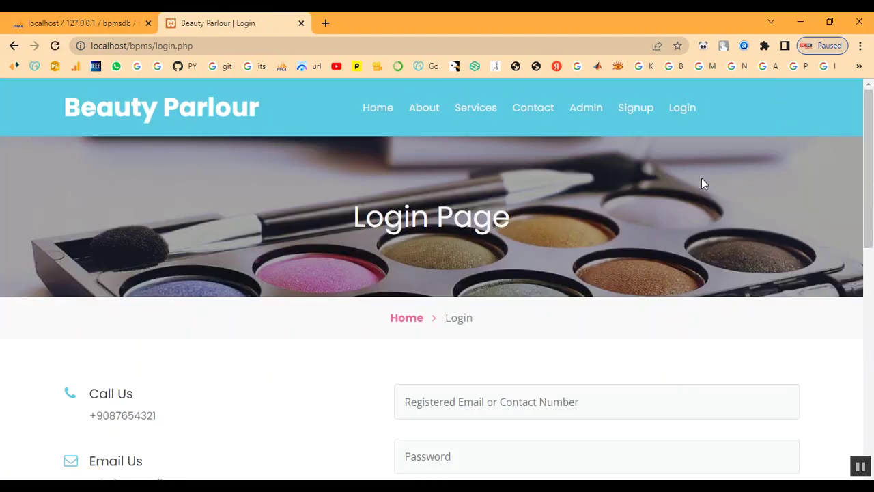
click(379, 109)
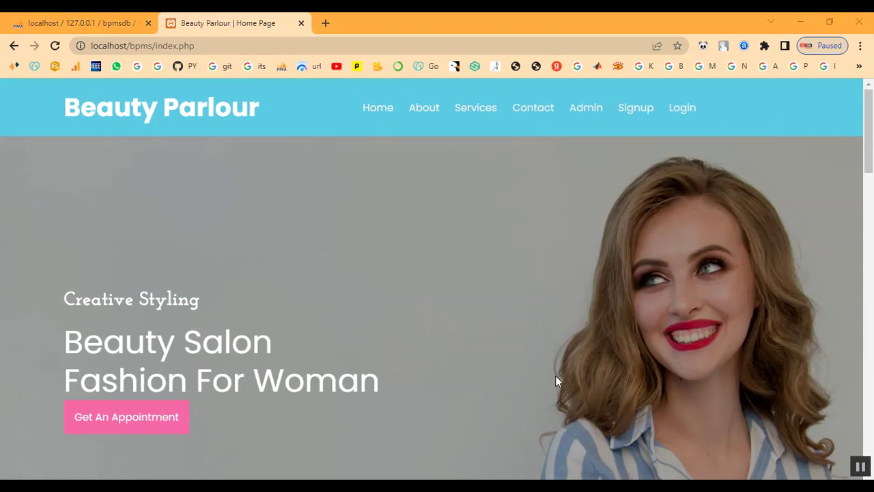
click(547, 113)
scroll(547, 218, down, 2)
click(530, 264)
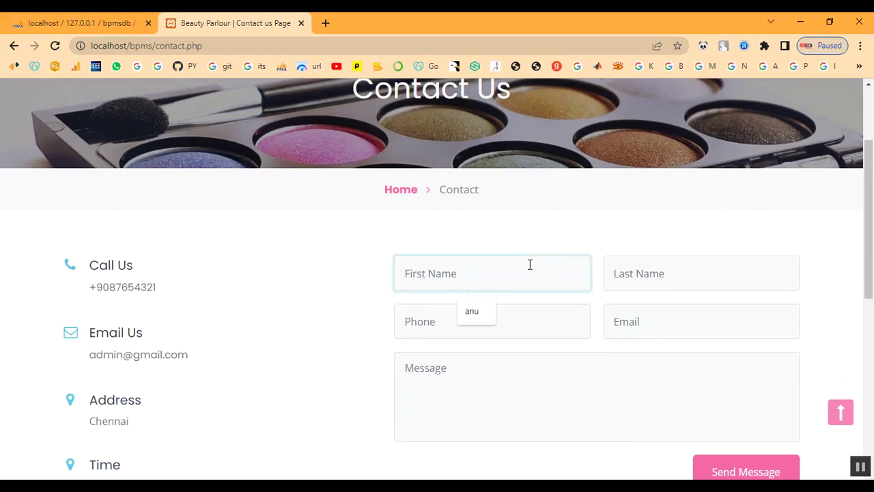
Enter the sender's first and last name, phone number and e-mail in the contact form.
text(abi)
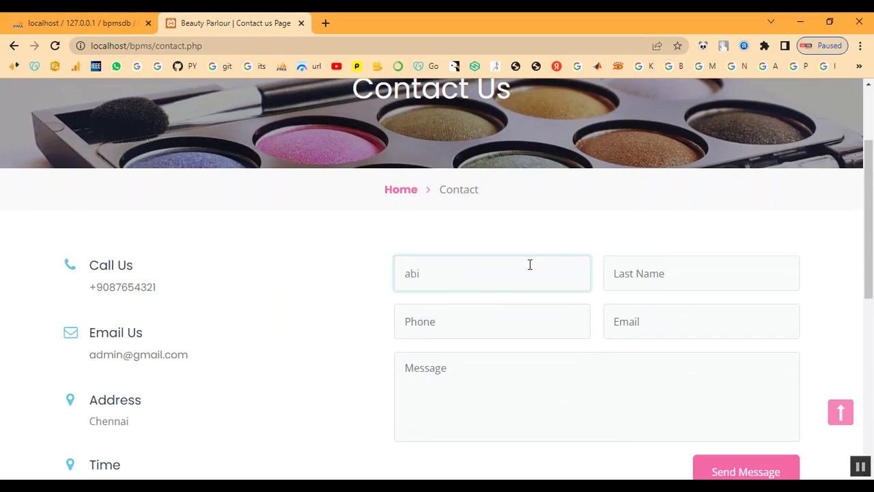
key(Tab)
text(ab)
key(Tab)
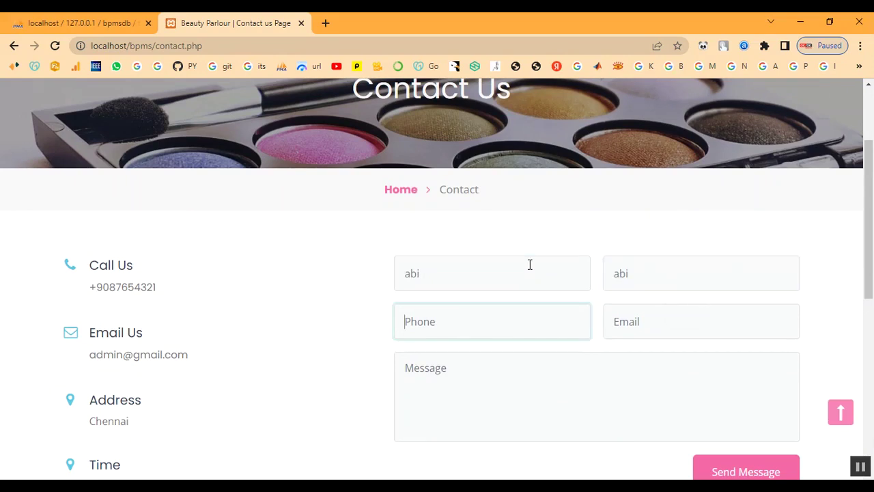
text(7890654321)
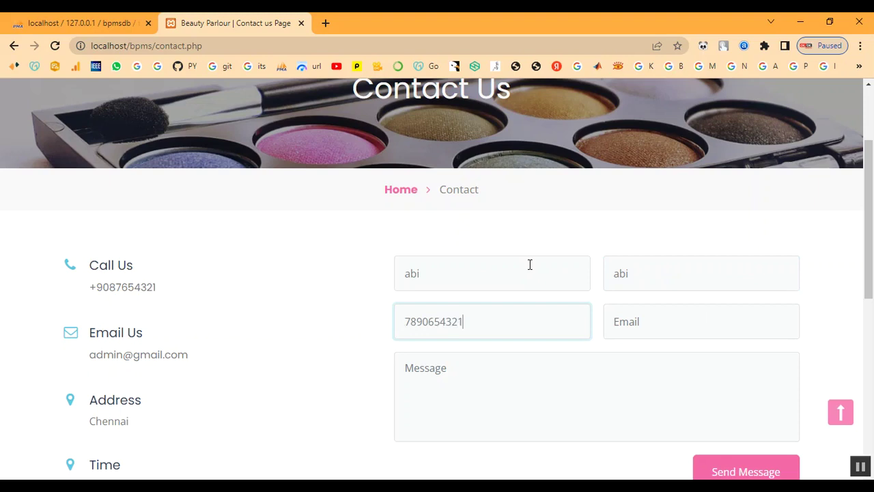
key(Tab)
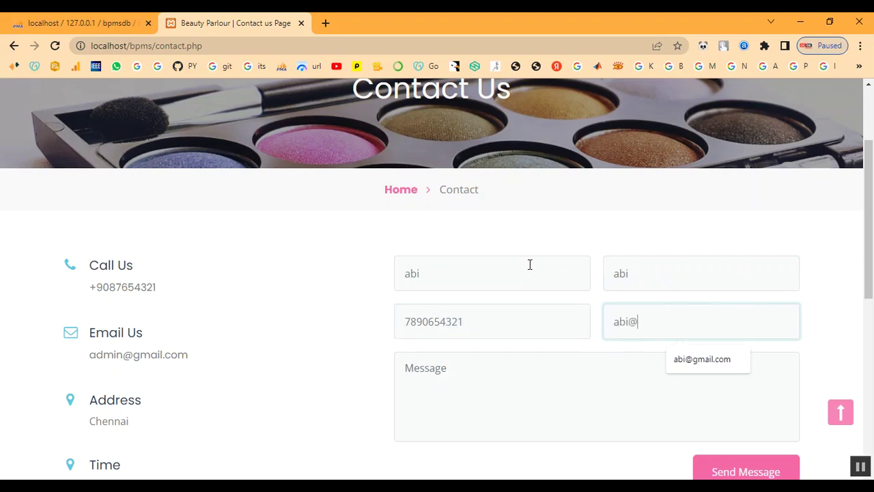
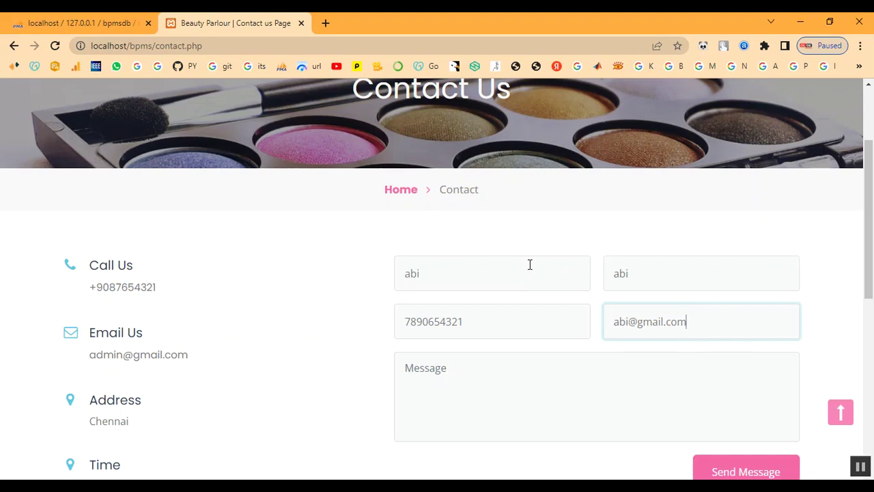
Write the message 'Booking for Bridal', send the enquiry and dismiss the success alert.
click(525, 408)
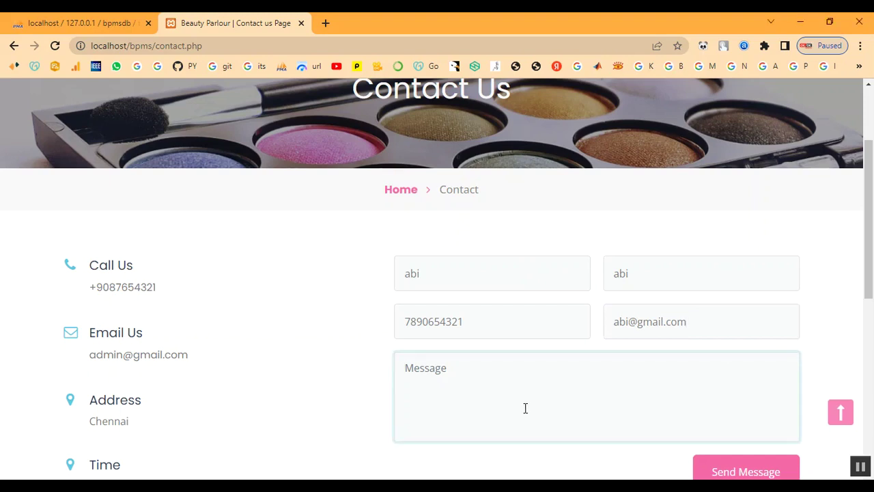
text(Booking for Bridal)
scroll(737, 384, down, 2)
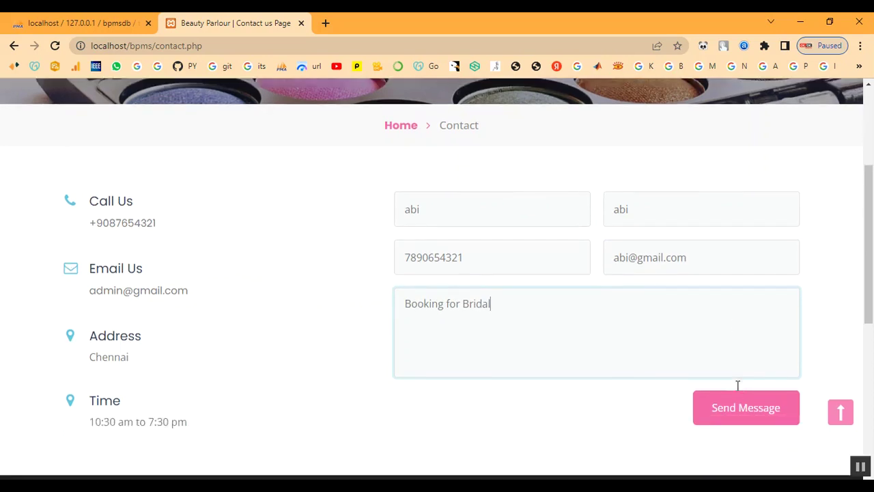
click(741, 345)
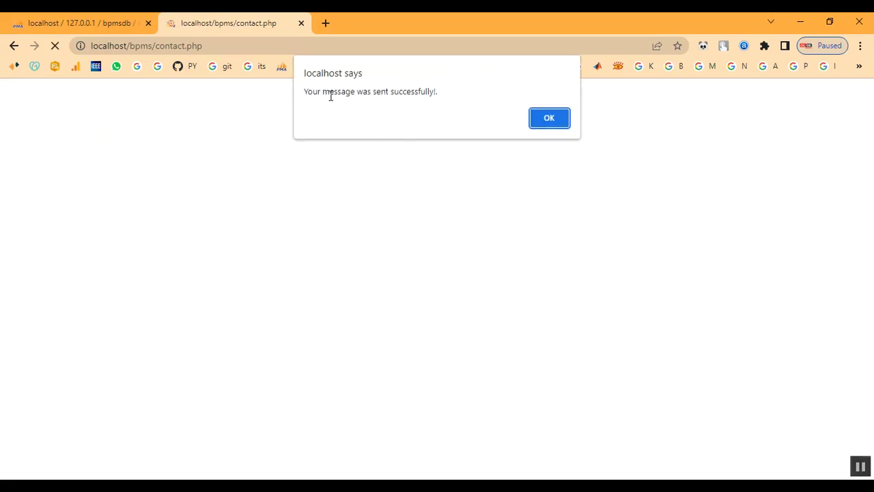
drag(490, 116, 331, 94)
click(549, 118)
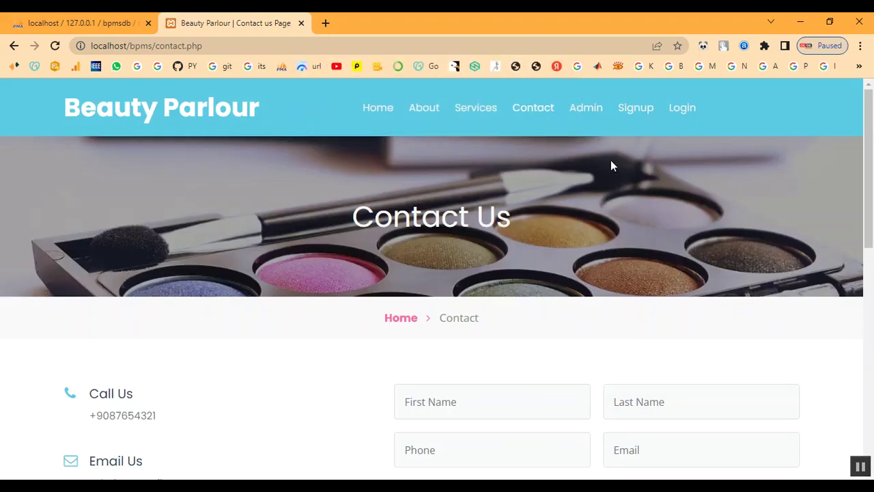
Sign in to the admin panel with the admin username and password.
click(582, 111)
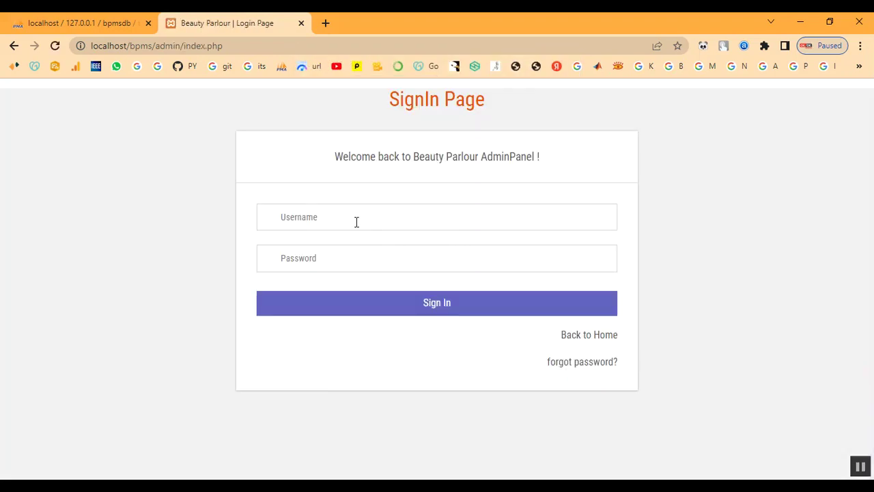
click(356, 221)
text(admin)
key(Tab)
text(Te)
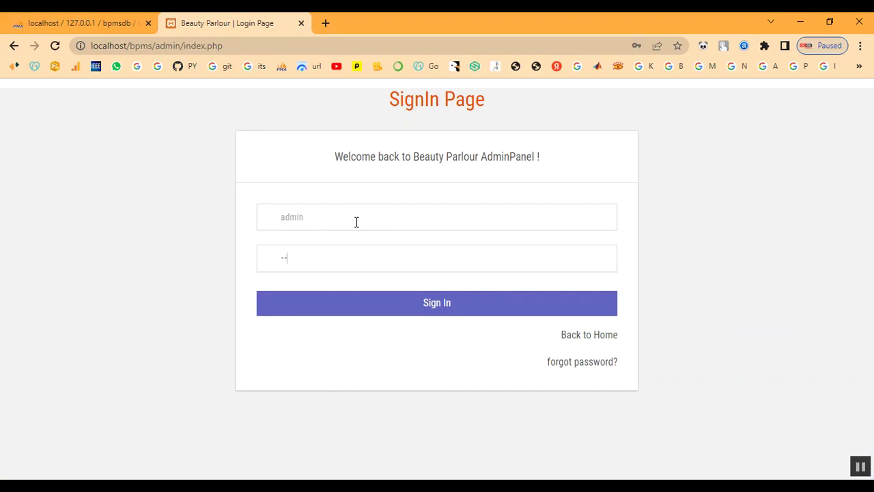
click(357, 314)
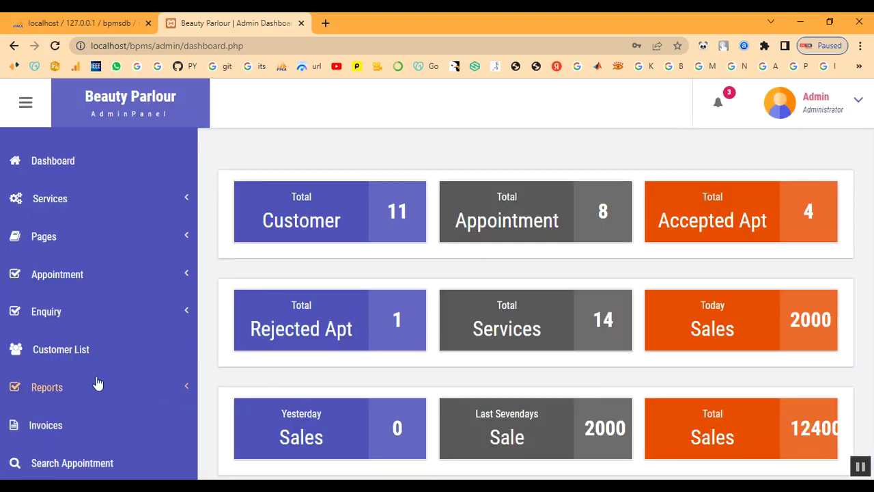
Open the new enquiry's details from the Unread Enquiry list.
click(78, 389)
click(62, 318)
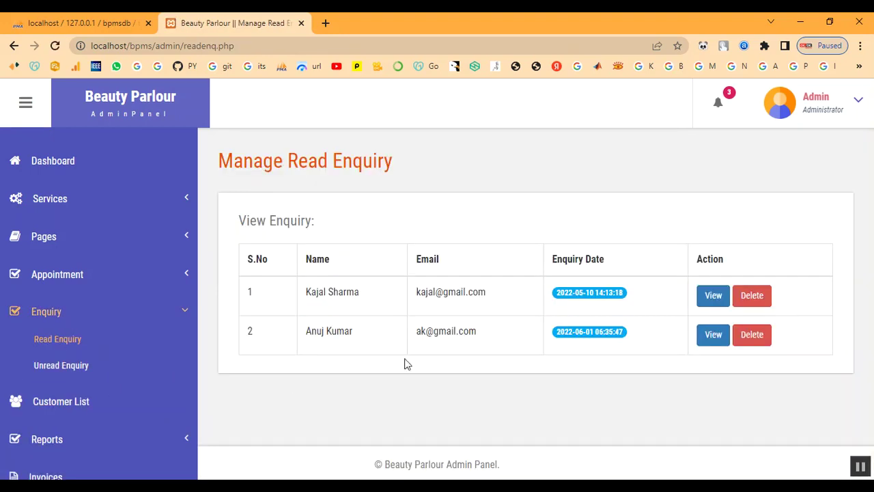
click(48, 369)
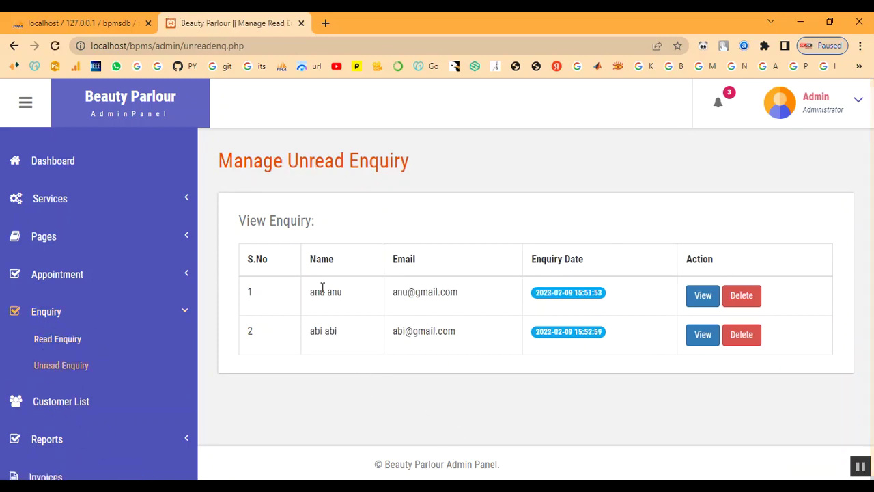
drag(397, 332, 610, 384)
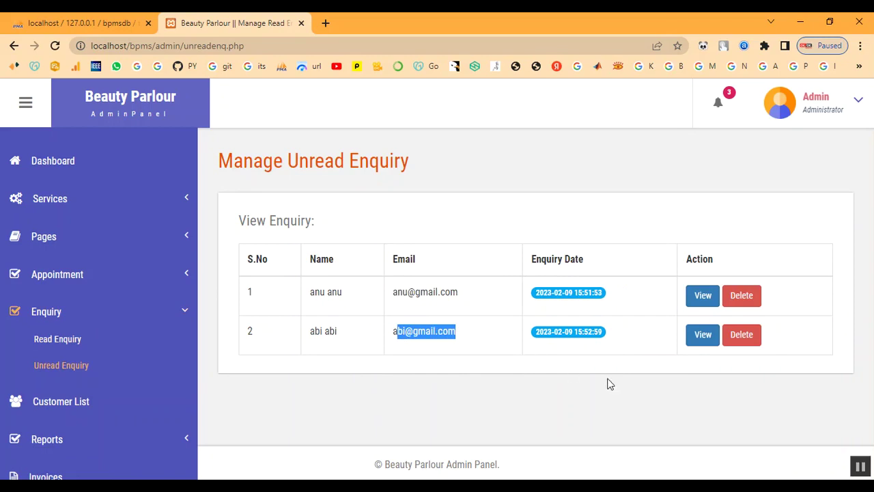
click(686, 372)
click(706, 337)
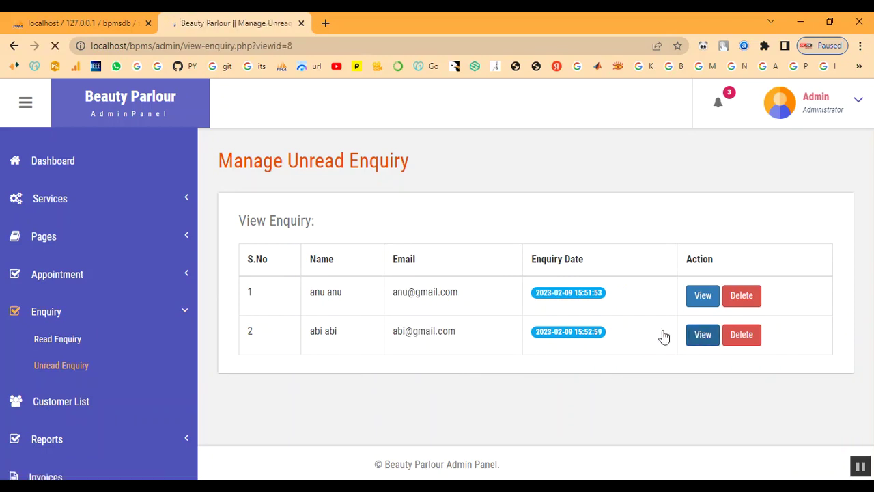
scroll(571, 347, down, 1)
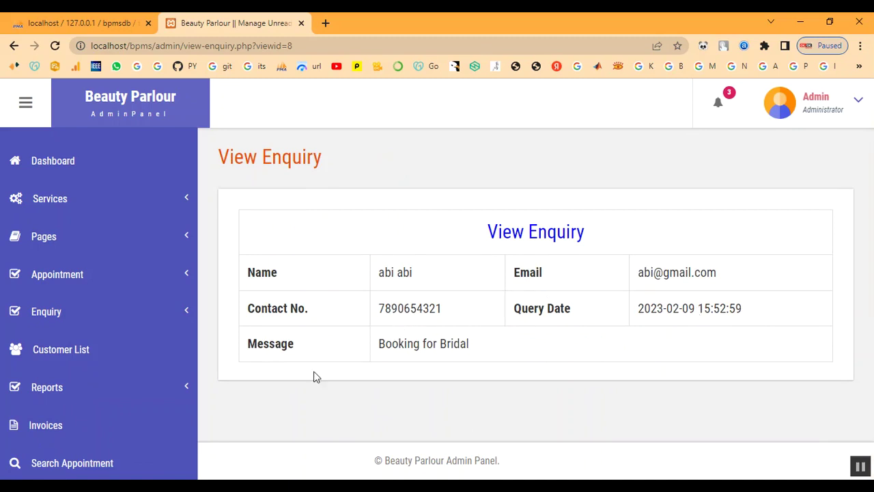
click(43, 311)
click(51, 344)
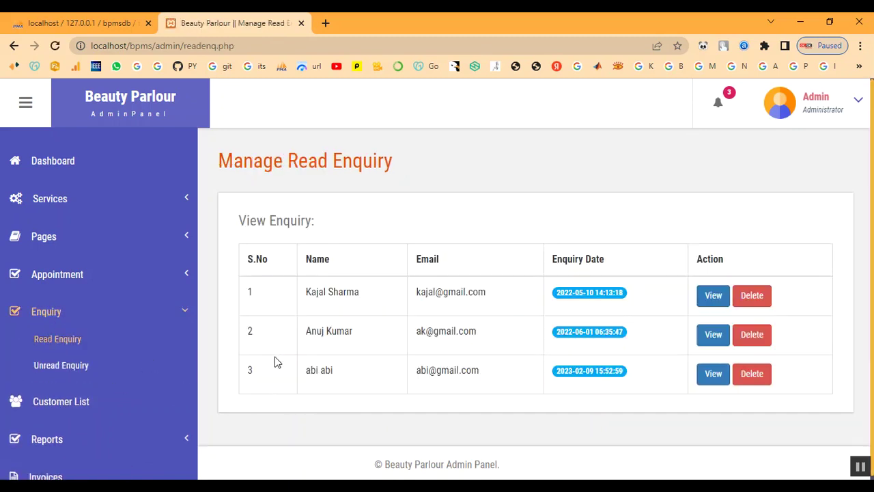
drag(304, 370, 335, 371)
click(432, 382)
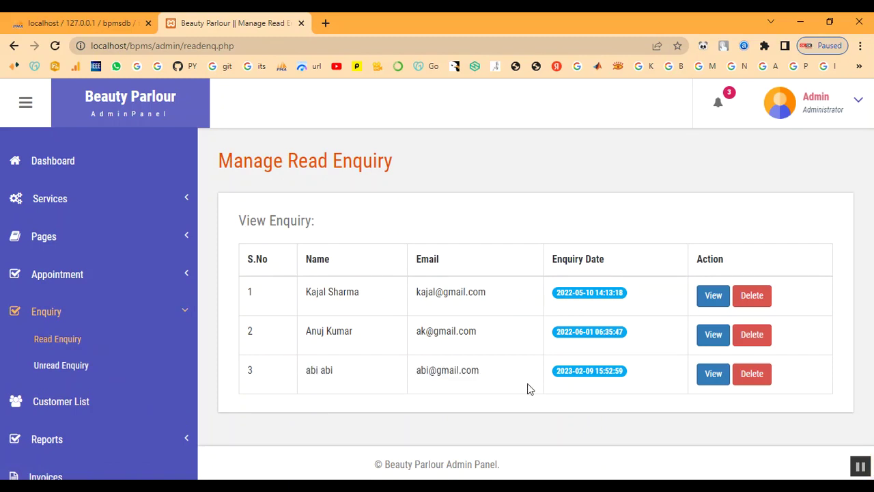
Review the list of accepted appointments.
click(44, 313)
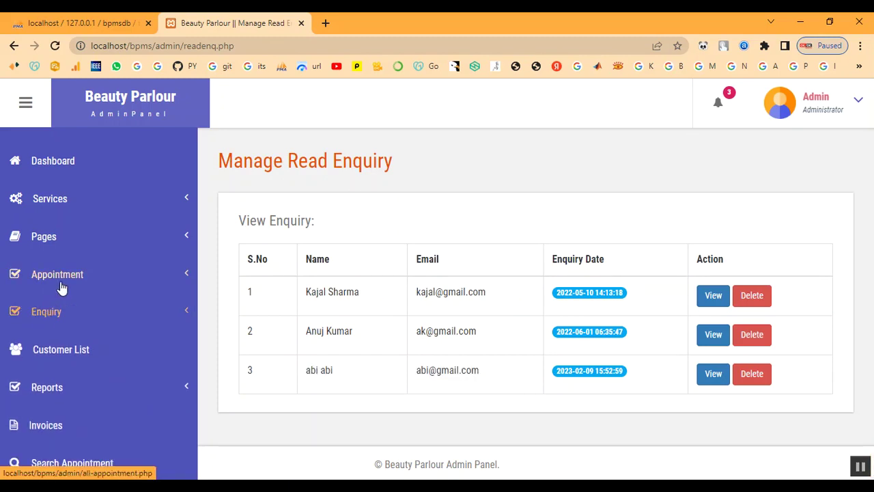
click(64, 277)
click(65, 355)
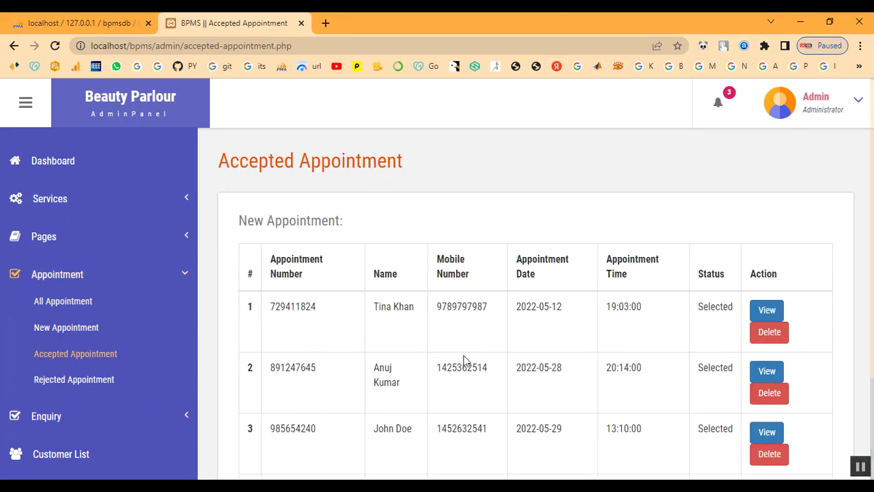
scroll(526, 382, down, 2)
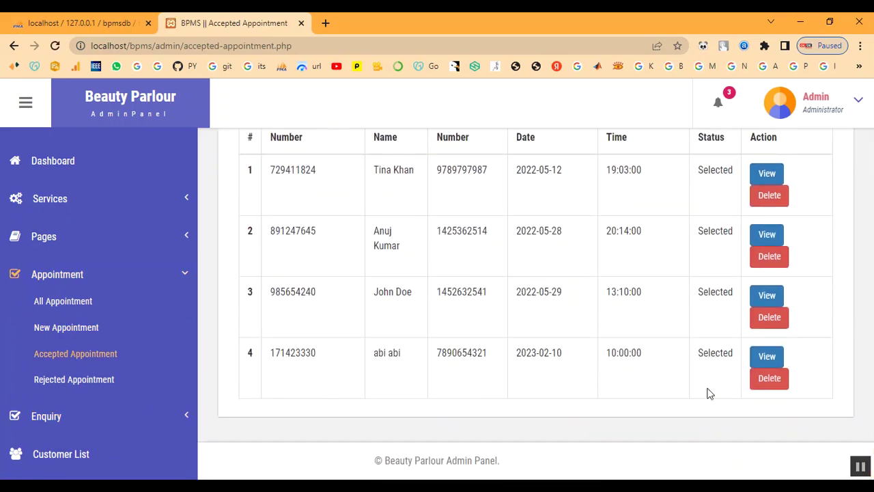
click(53, 272)
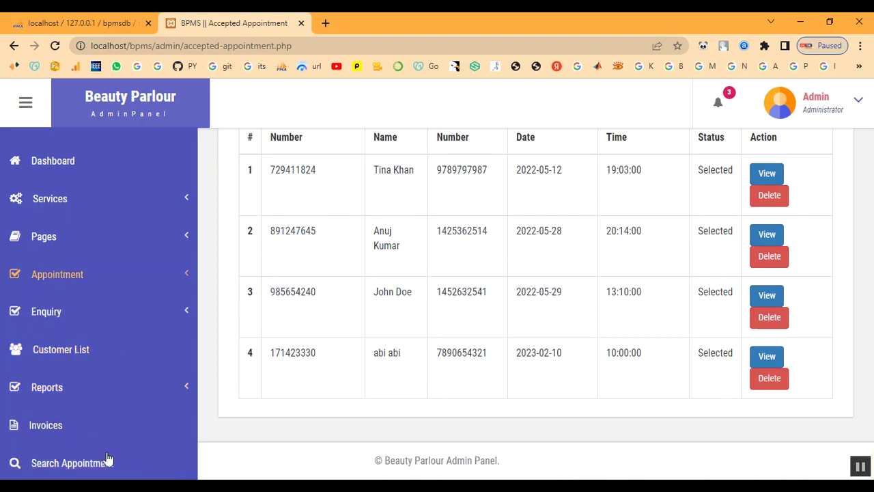
Log out of the admin panel from the dashboard and return to the public home page.
click(51, 166)
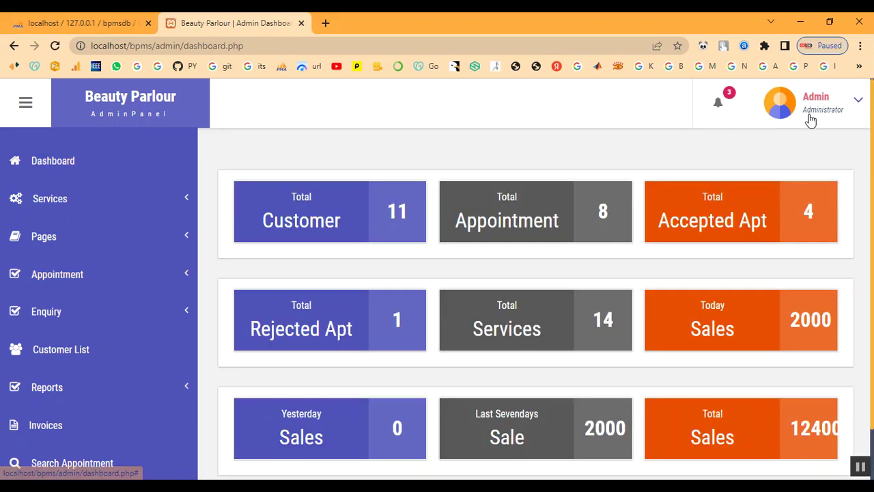
click(810, 119)
click(796, 190)
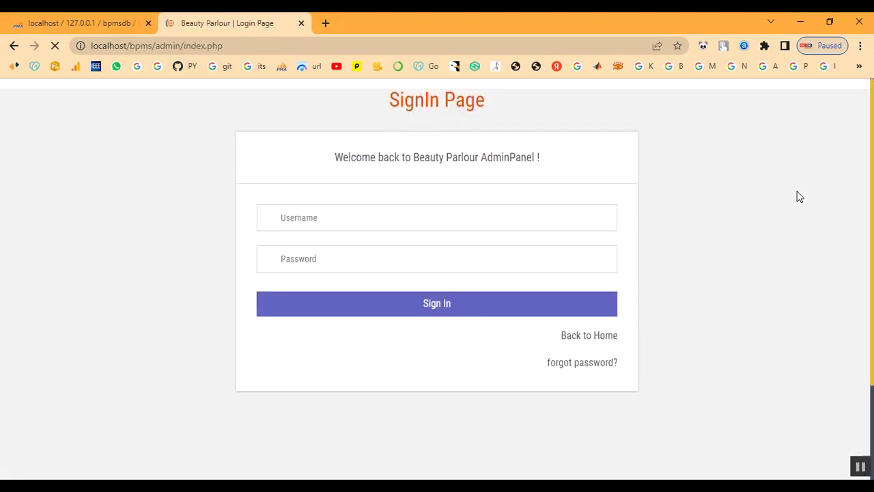
click(591, 340)
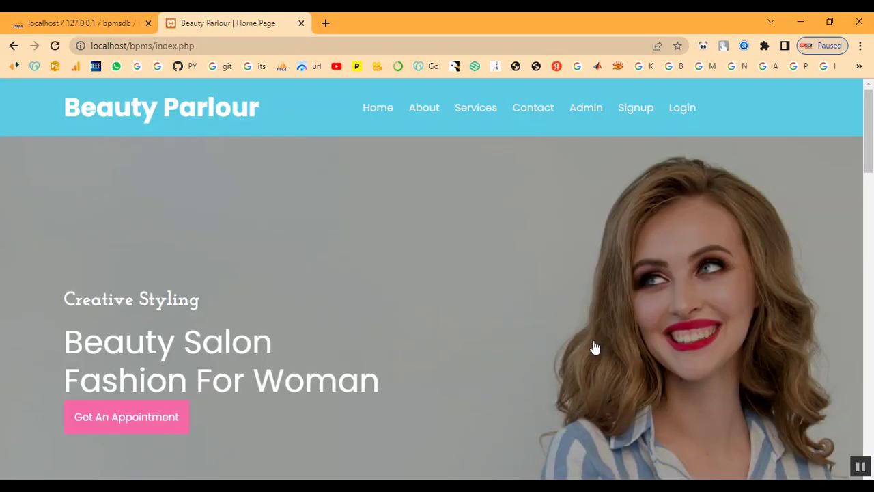